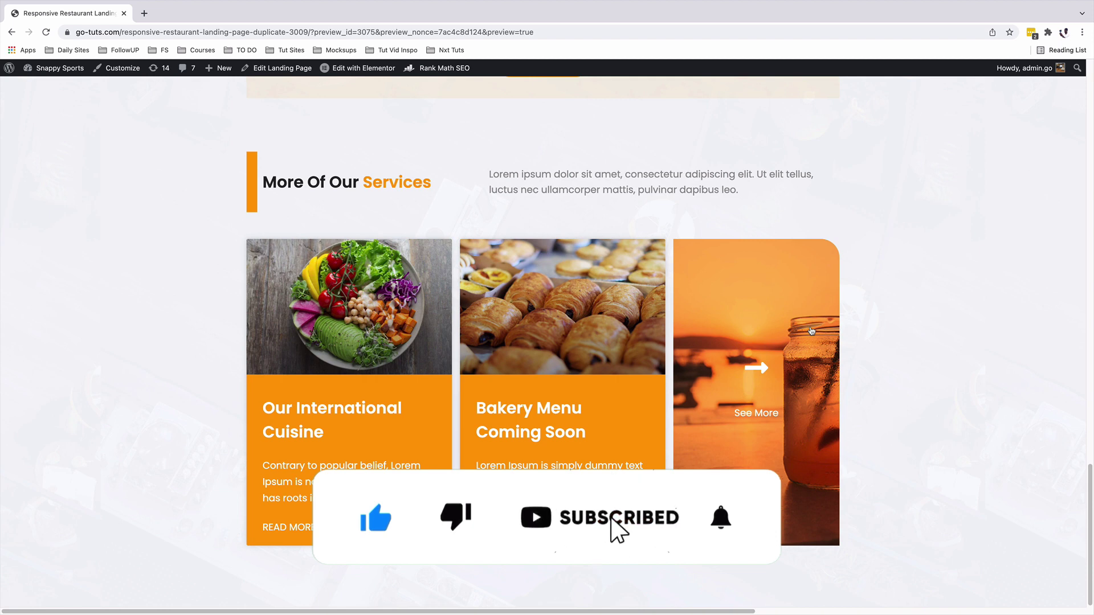
Open the page in the Elementor editor in a new tab beside the site preview
key(ctrl+shift+t)
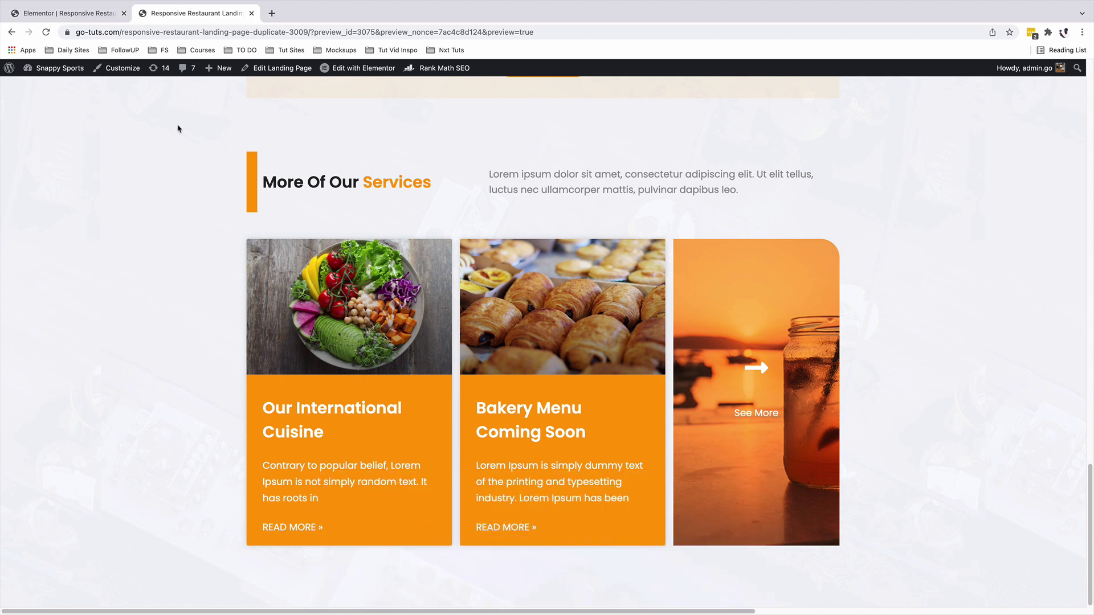
Add a two-column inner section under the Services heading with a 72% left column
click(66, 13)
click(175, 70)
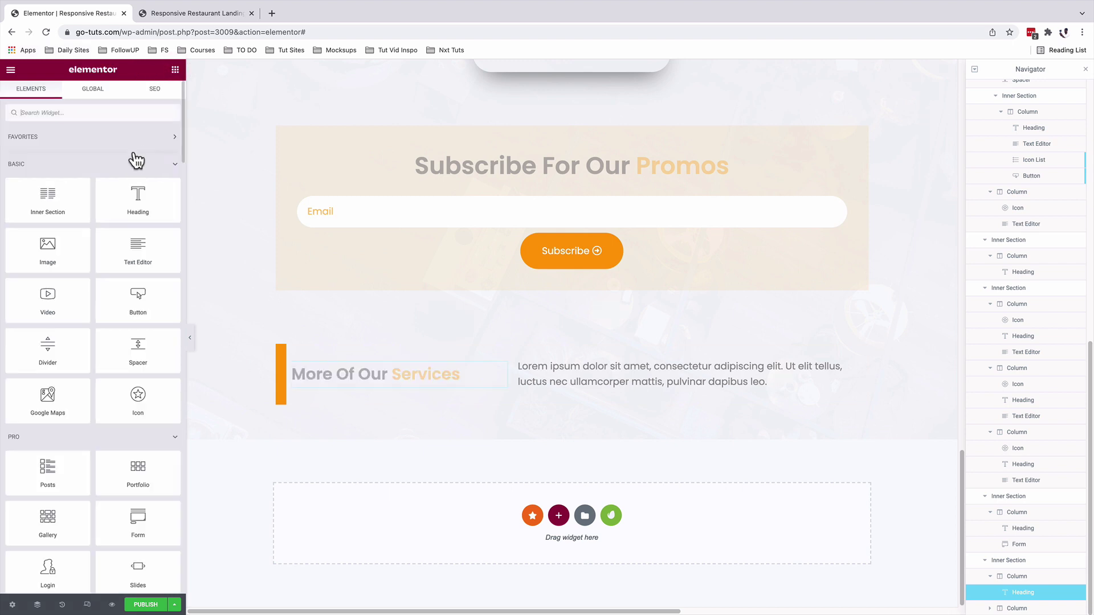
drag(36, 213, 484, 423)
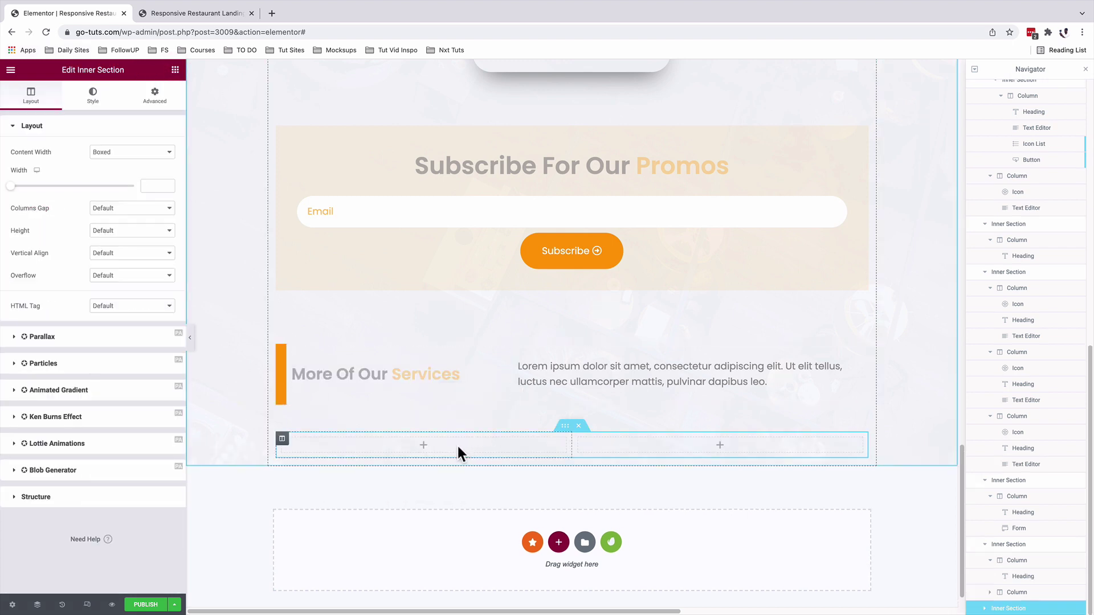
click(281, 439)
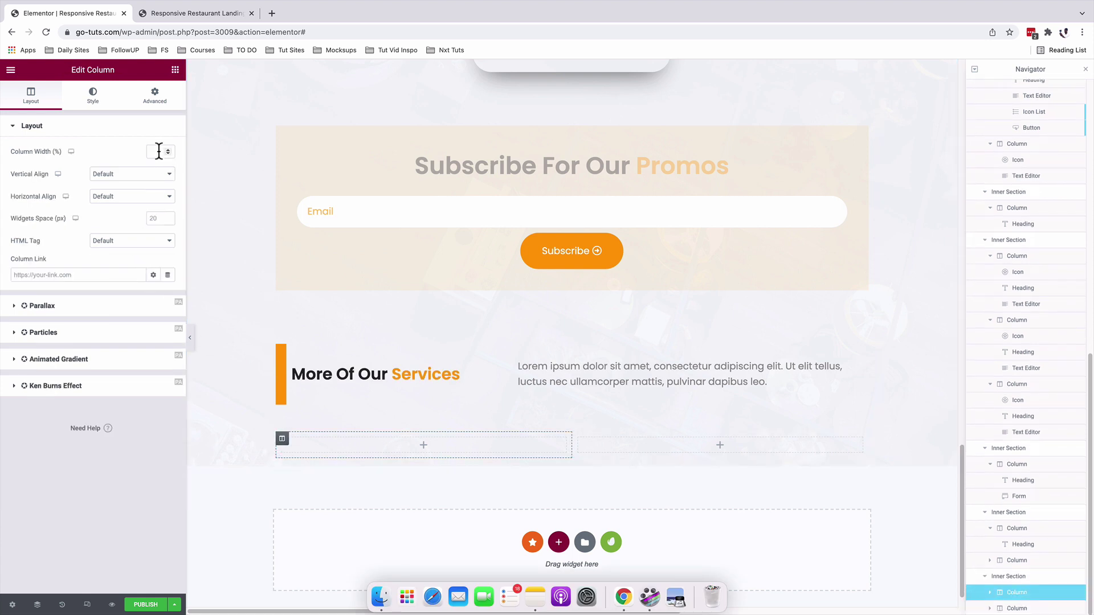
click(157, 152)
text(72)
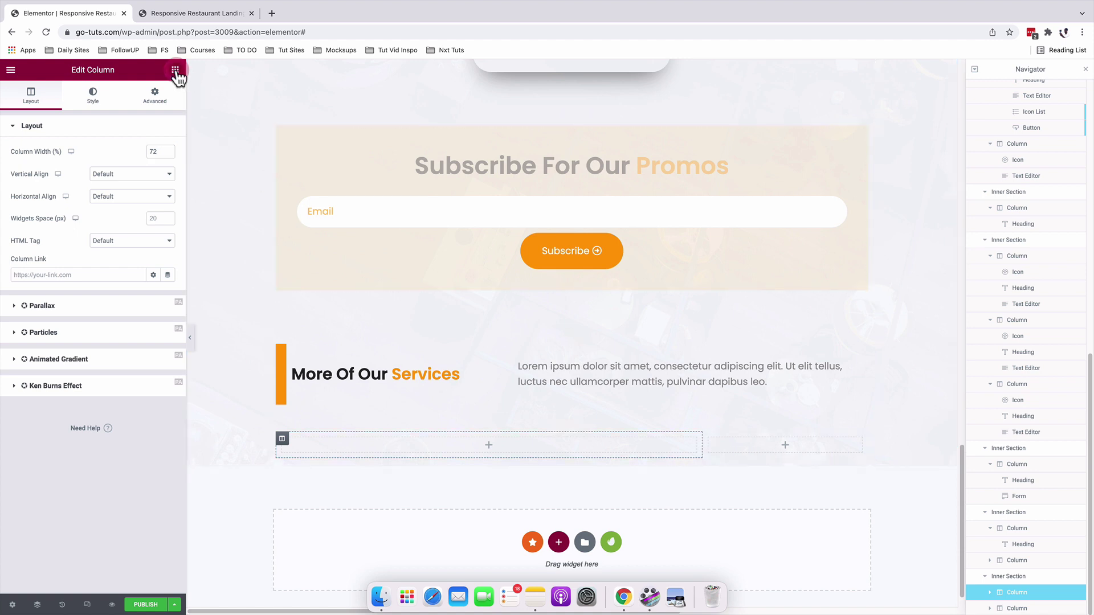
Search 'post' and drop the Posts widget into the 72% left column
click(176, 73)
click(122, 112)
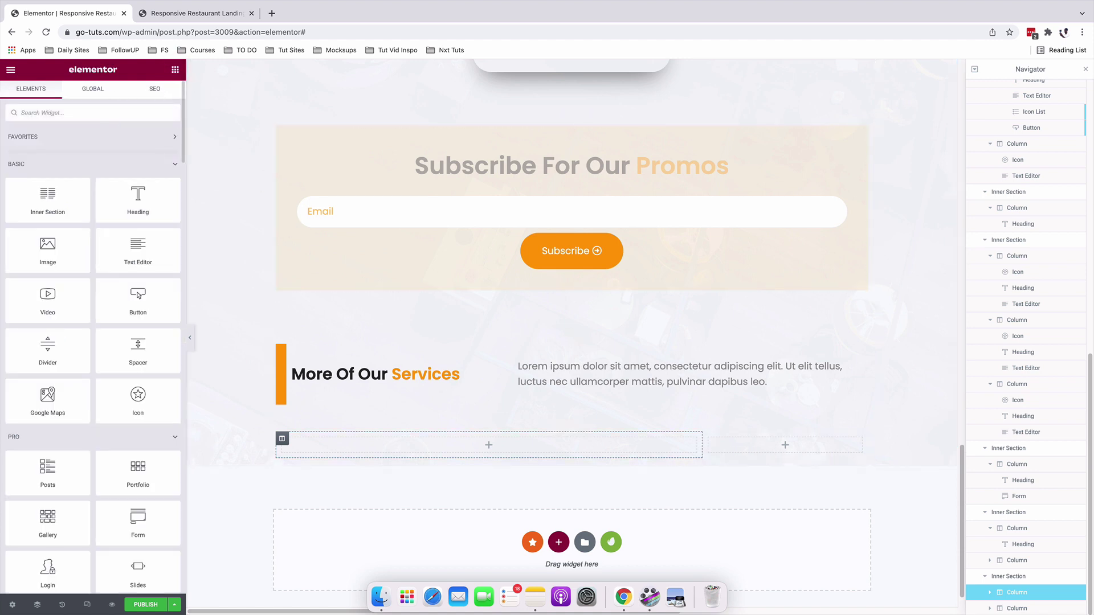
text(post)
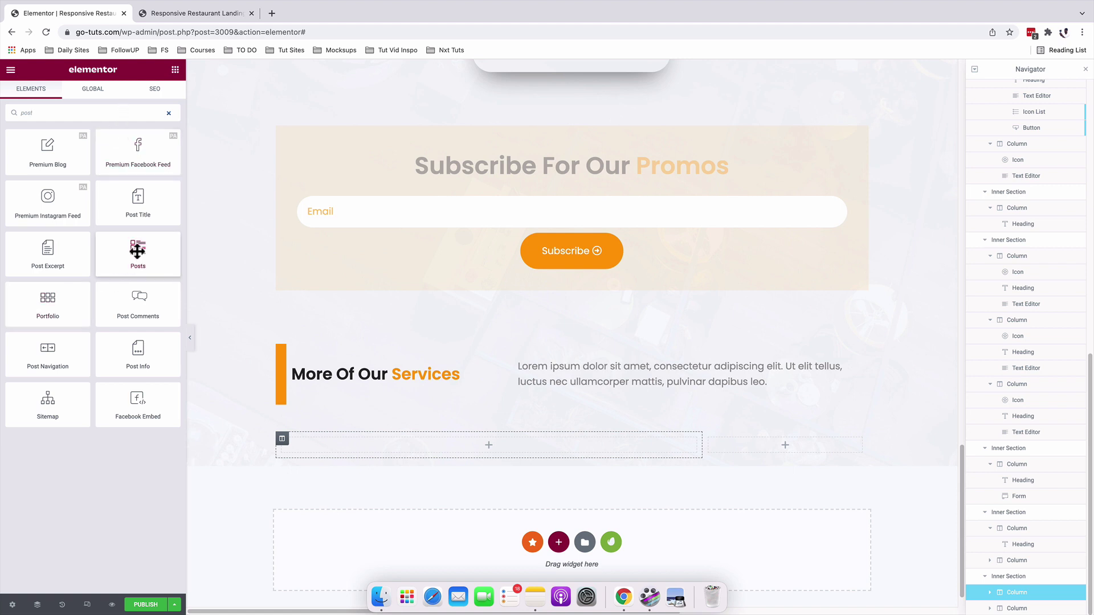
drag(137, 251, 405, 443)
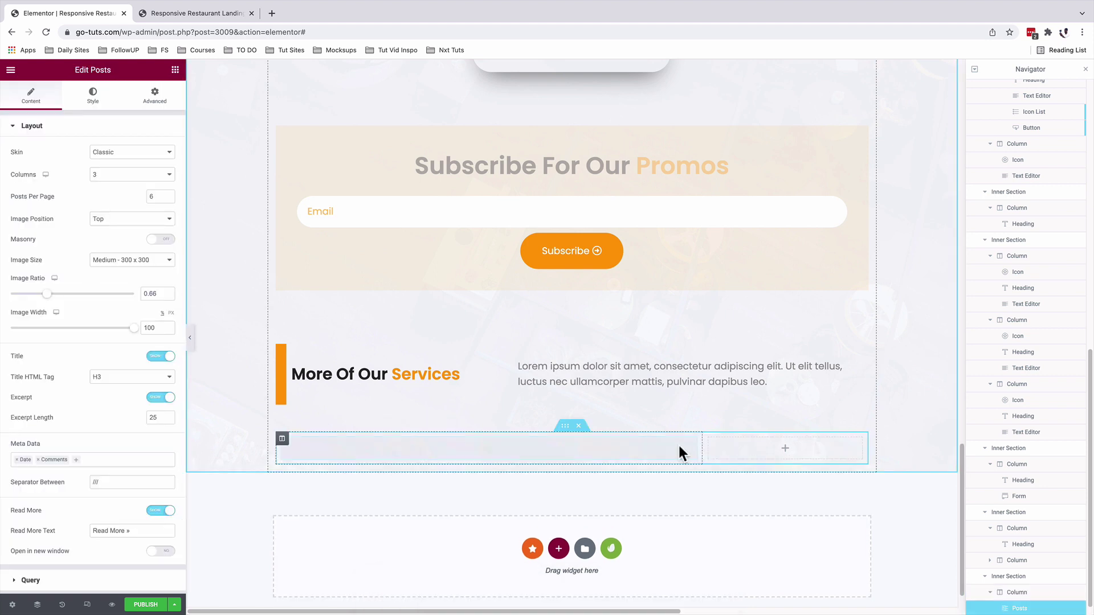
Switch the posts to the Cards skin in 2 columns, keeping post images shown
click(112, 152)
click(113, 164)
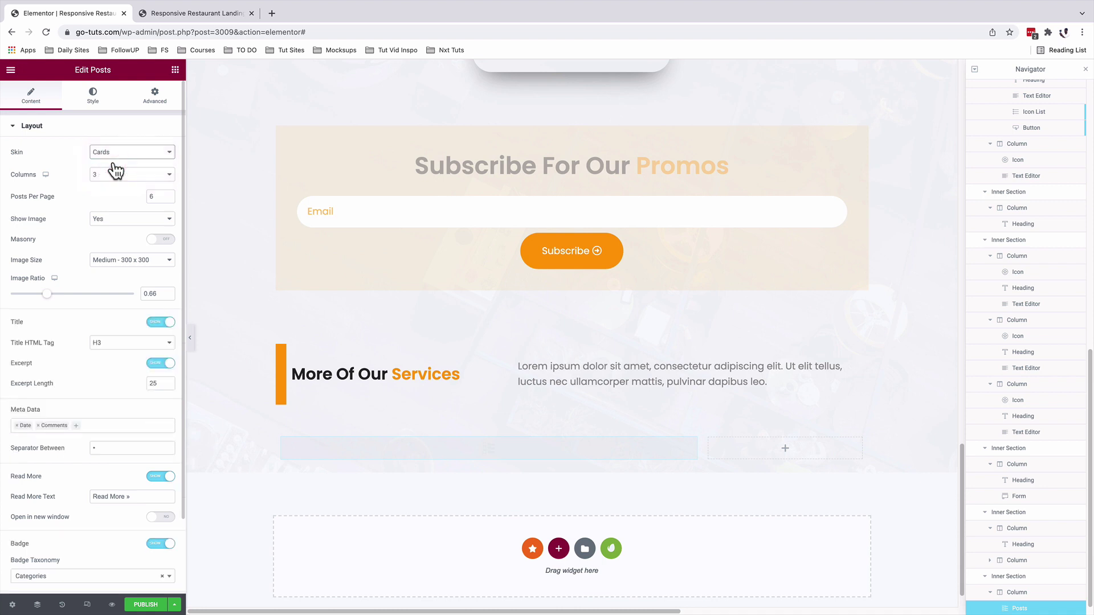
click(116, 182)
click(111, 165)
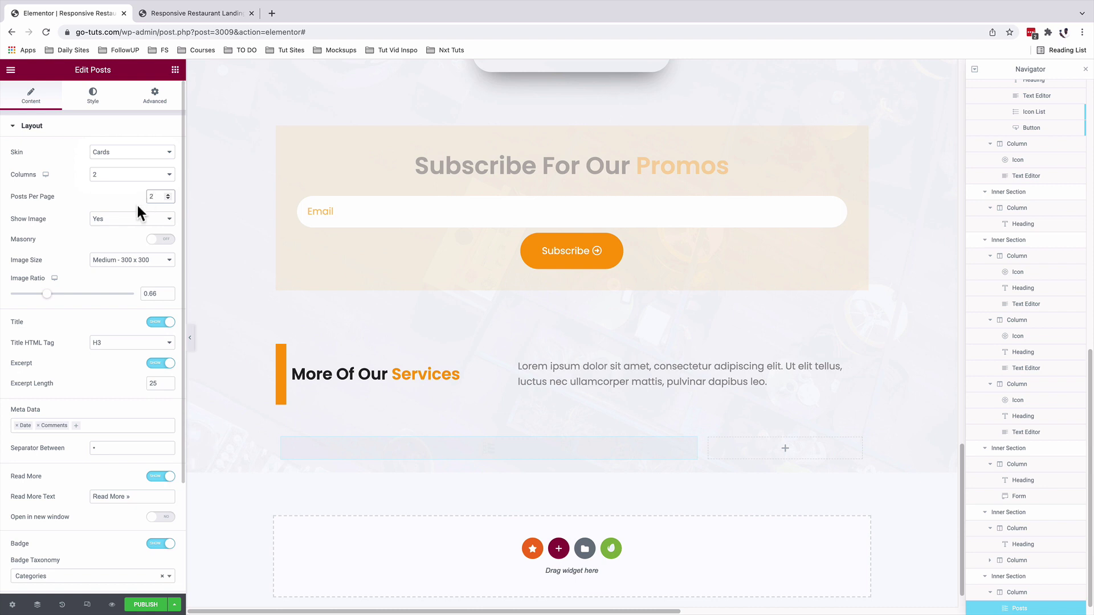
click(133, 222)
click(132, 224)
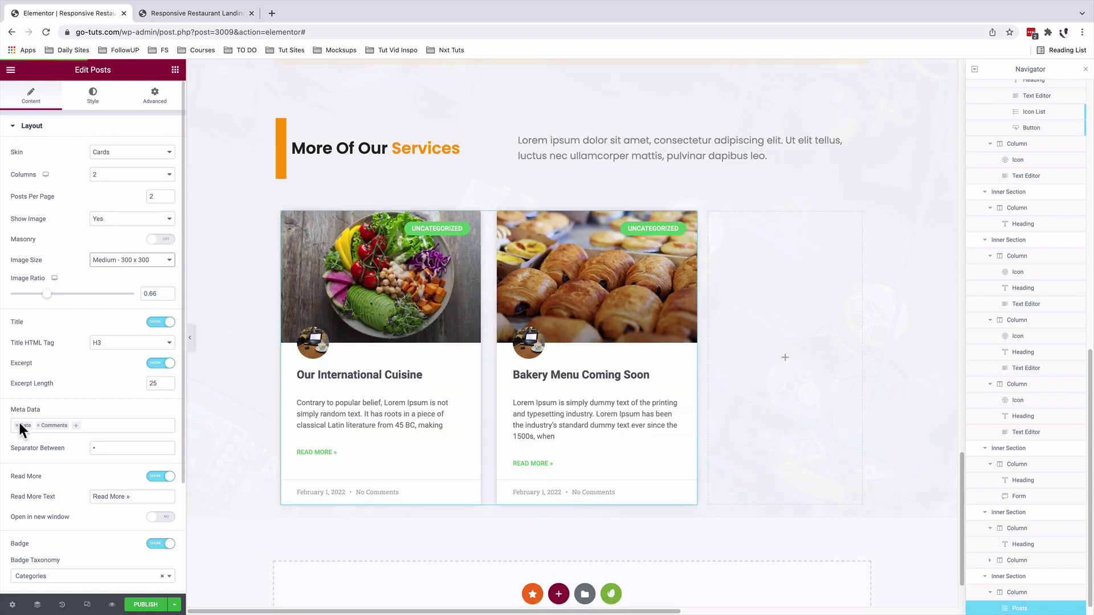
Remove the Date and Comments meta data and hide the category badge and author avatar
click(16, 426)
click(17, 426)
scroll(95, 444, down, 2)
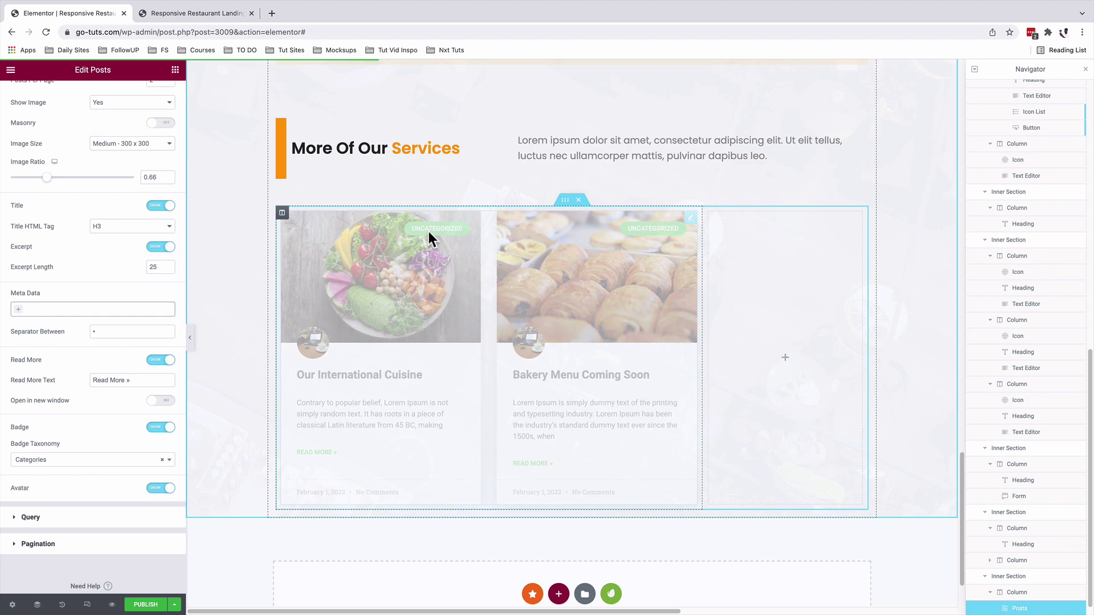
click(162, 460)
click(152, 427)
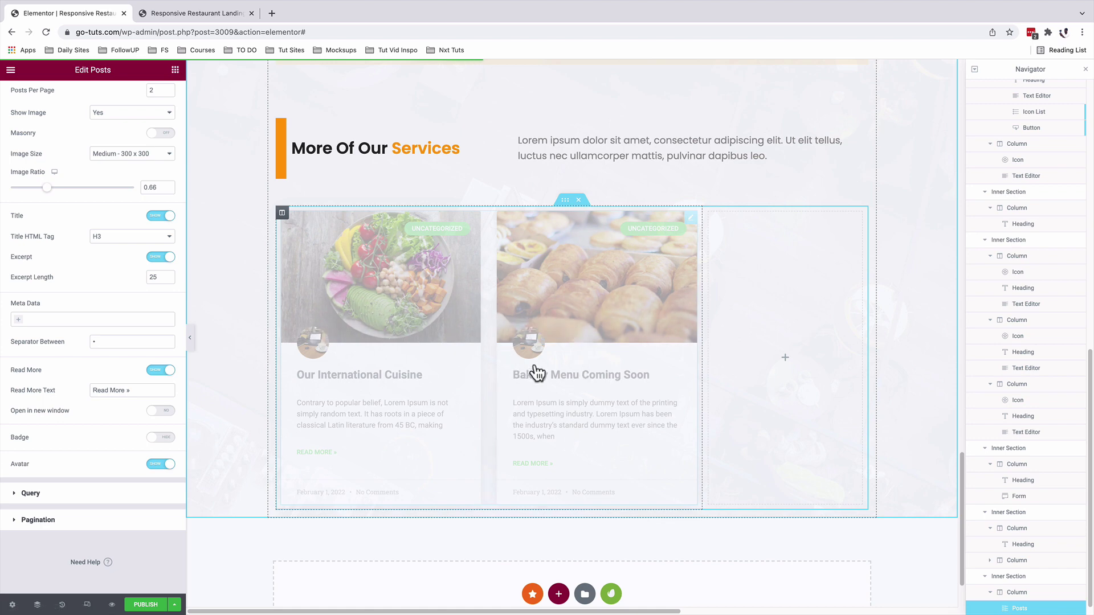
click(156, 464)
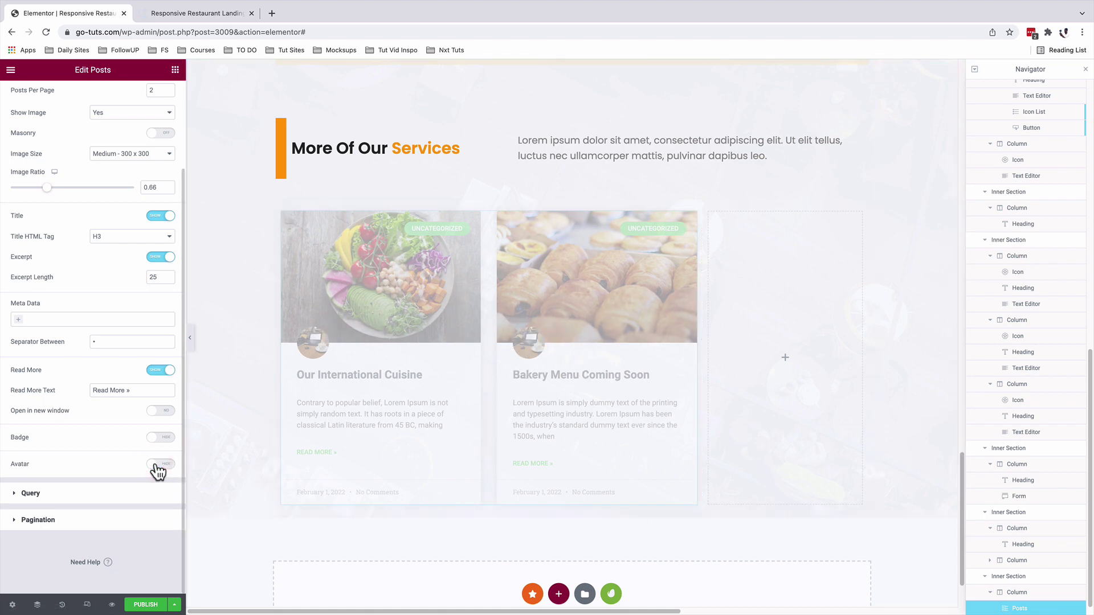
click(174, 605)
Publish the page, check the two post cards in the preview, and return to Elementor
click(100, 562)
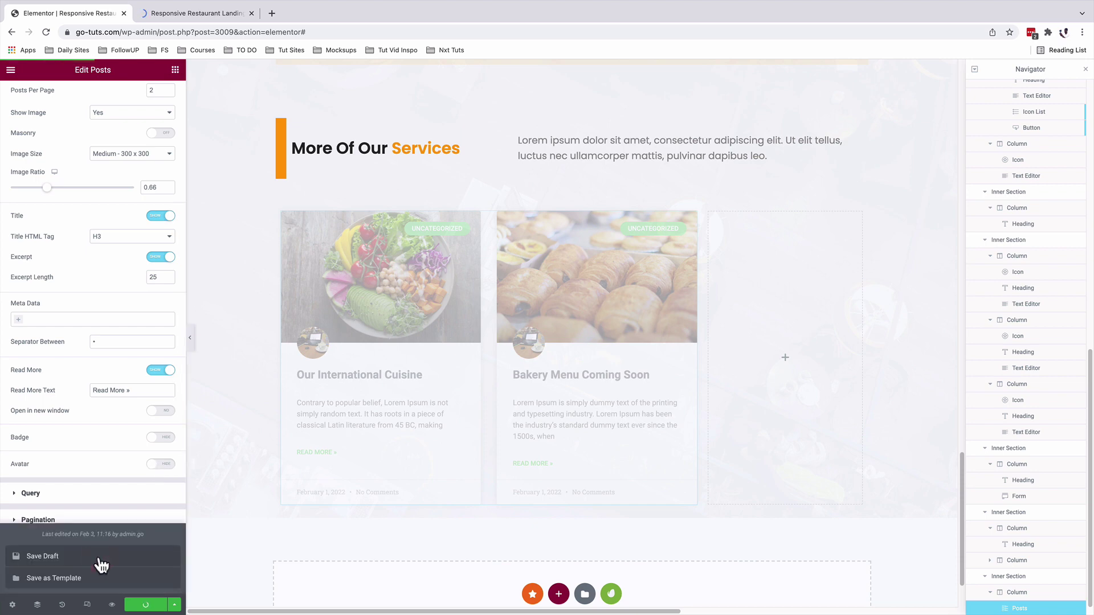
key(ctrl+Tab)
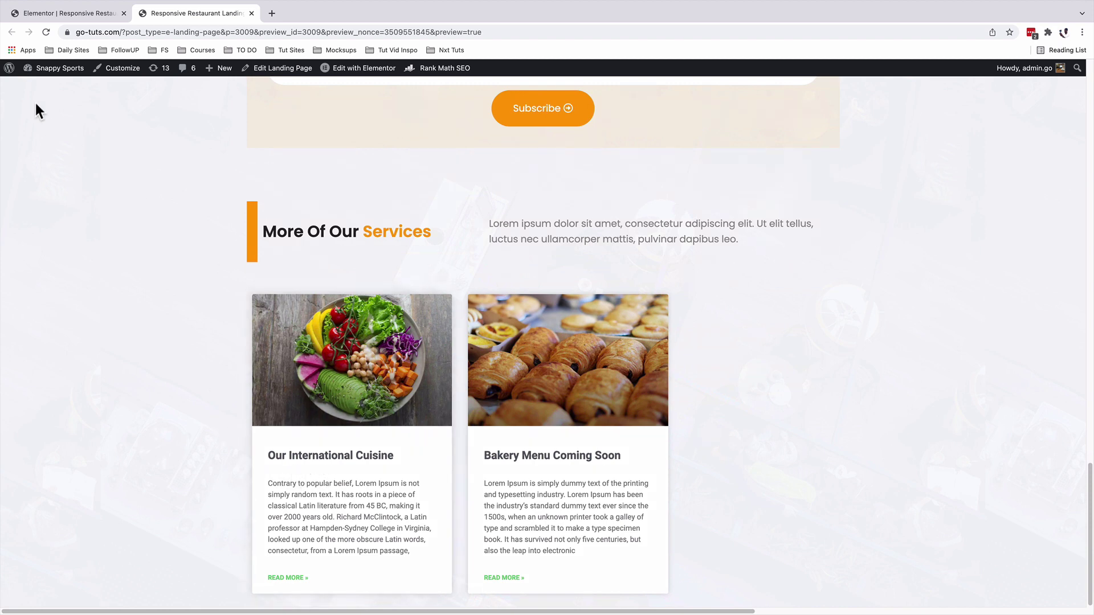
click(49, 15)
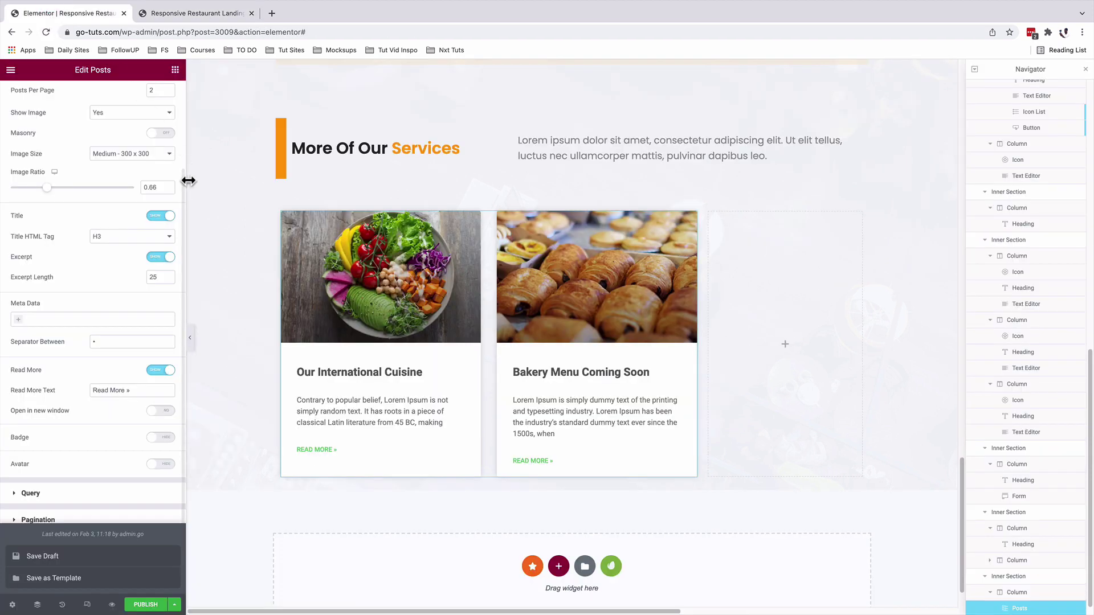
Set the Posts widget's column gap to 15
click(691, 227)
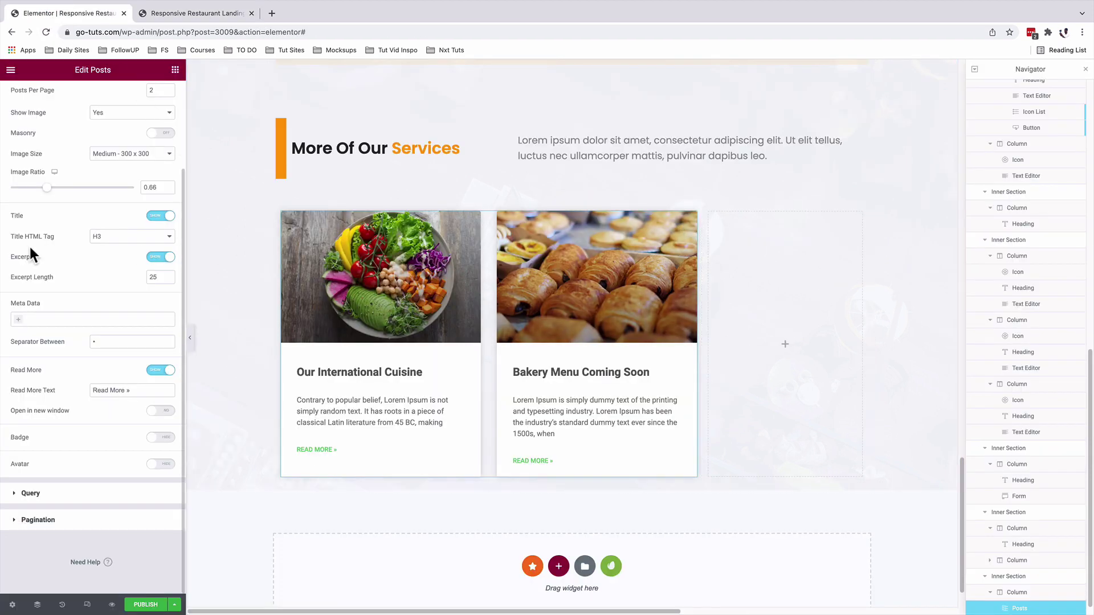
scroll(29, 244, up, 5)
click(92, 99)
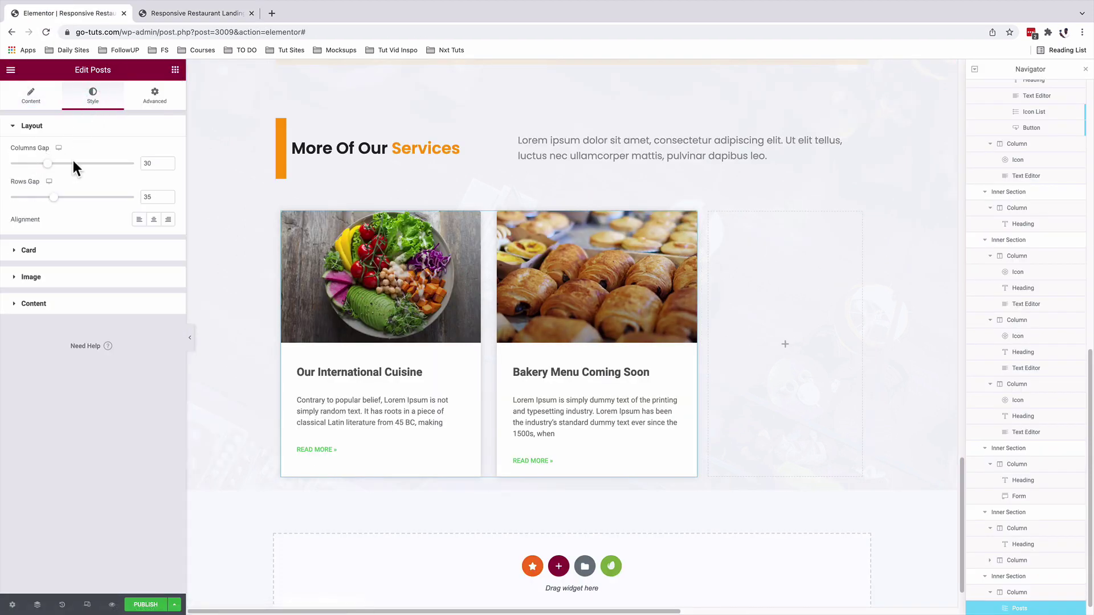
drag(151, 163, 141, 164)
text(15)
Give the post cards the Yellow global background colour
click(53, 250)
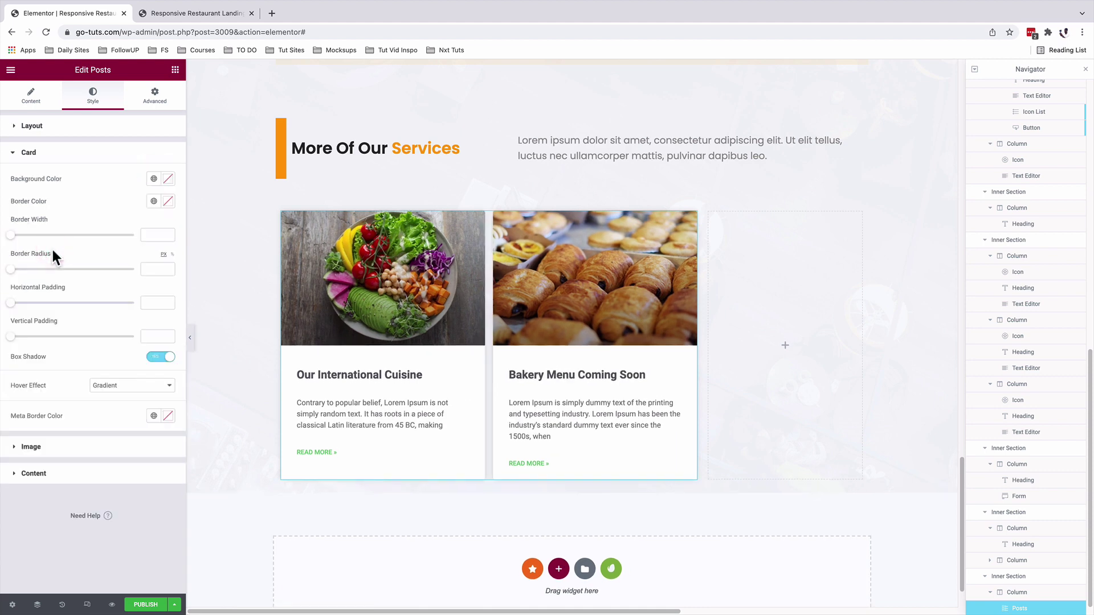
click(153, 178)
scroll(83, 279, down, 3)
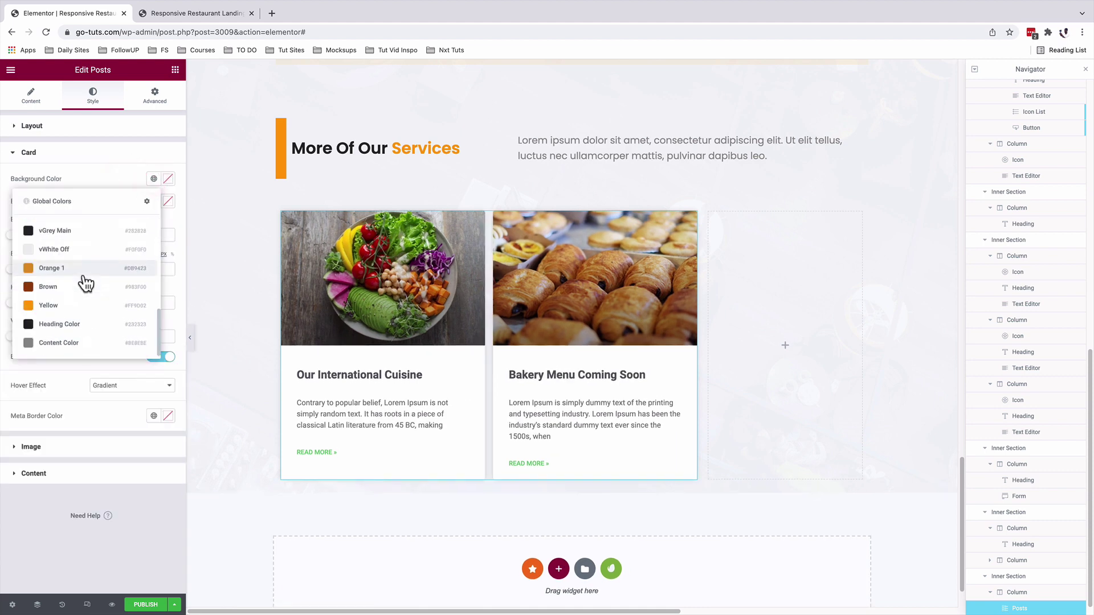
click(65, 312)
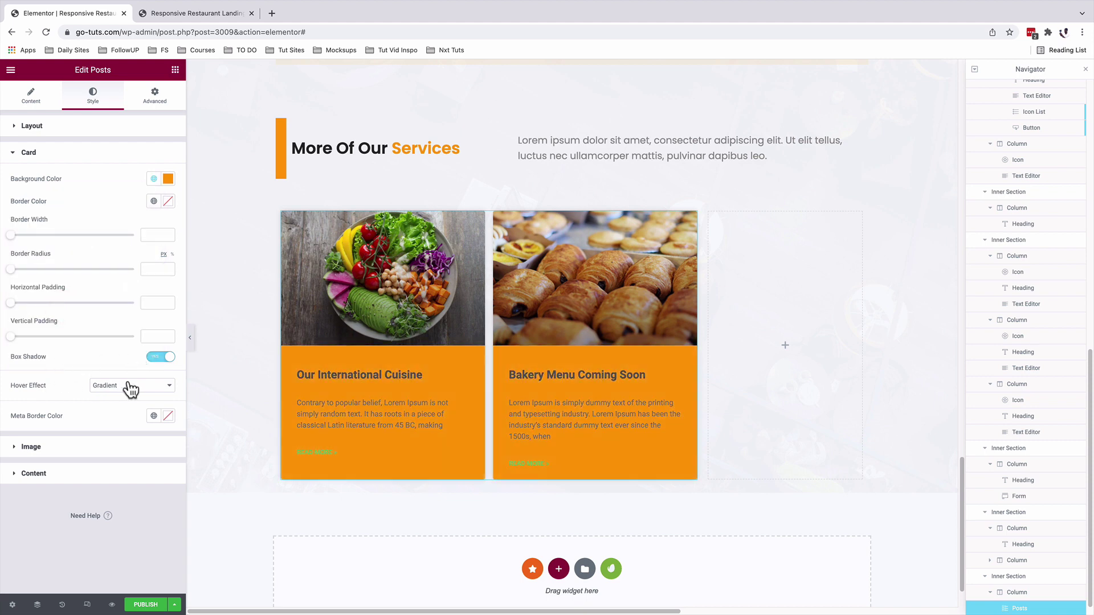
Make the card titles white with the Heading Font global font
click(50, 474)
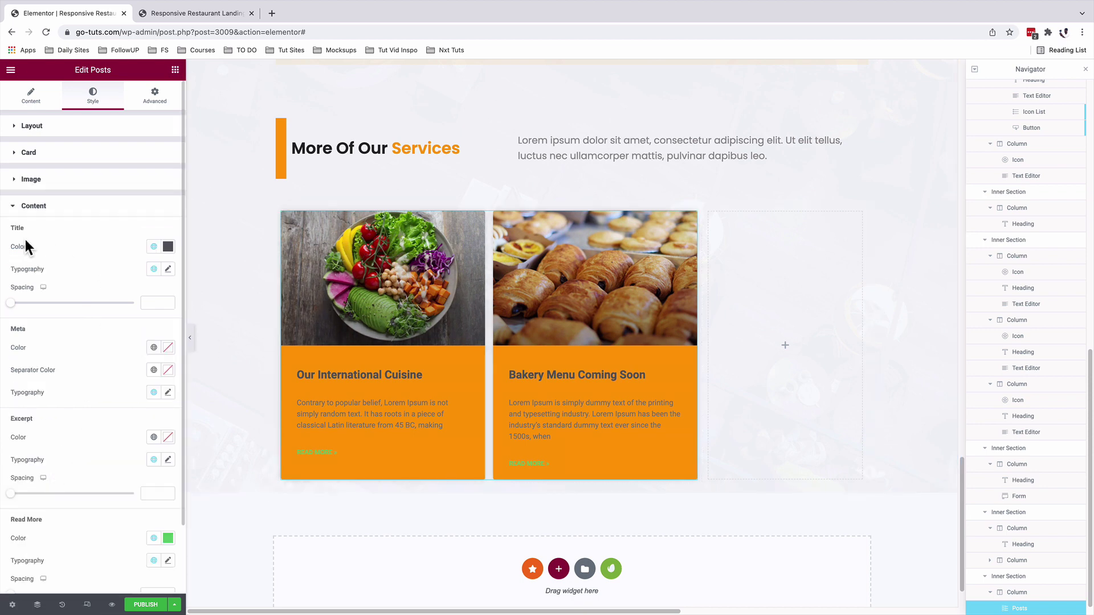
click(168, 246)
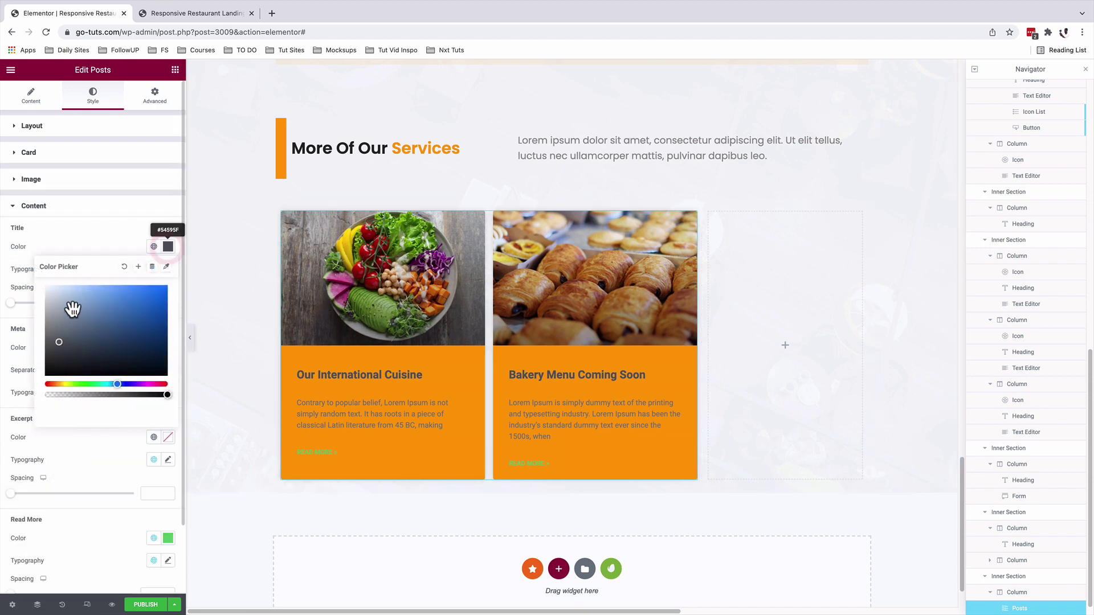
drag(72, 309, 42, 237)
click(42, 238)
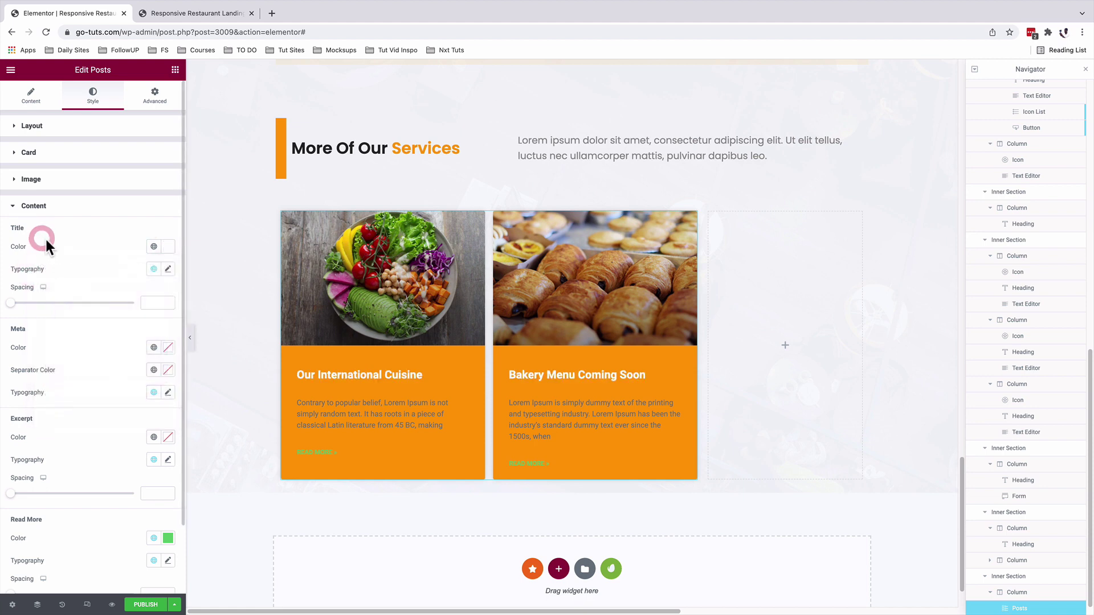
click(154, 269)
scroll(139, 344, down, 2)
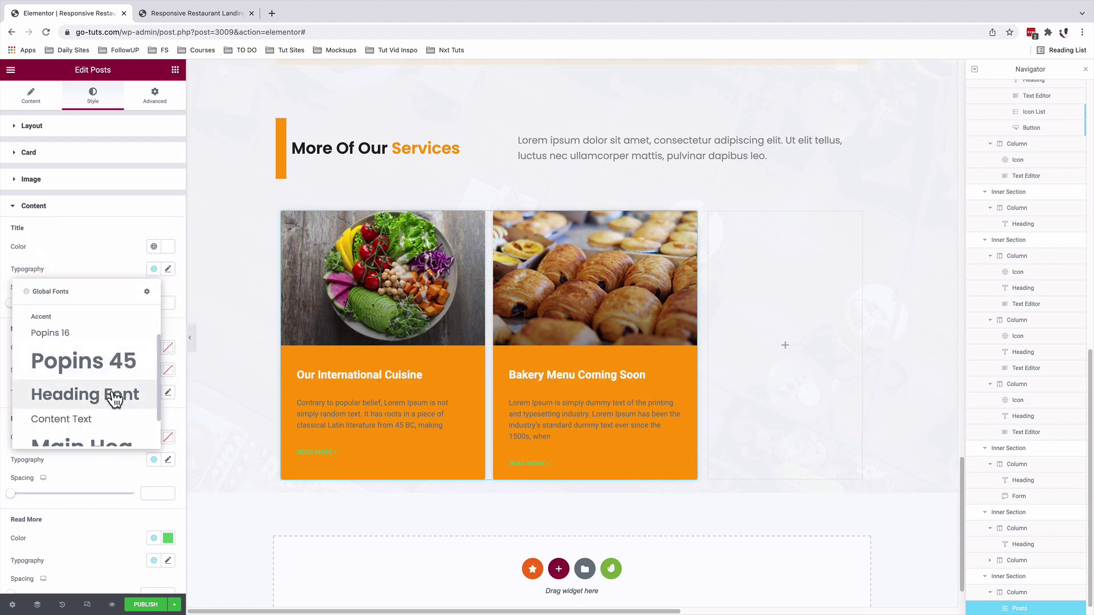
click(111, 404)
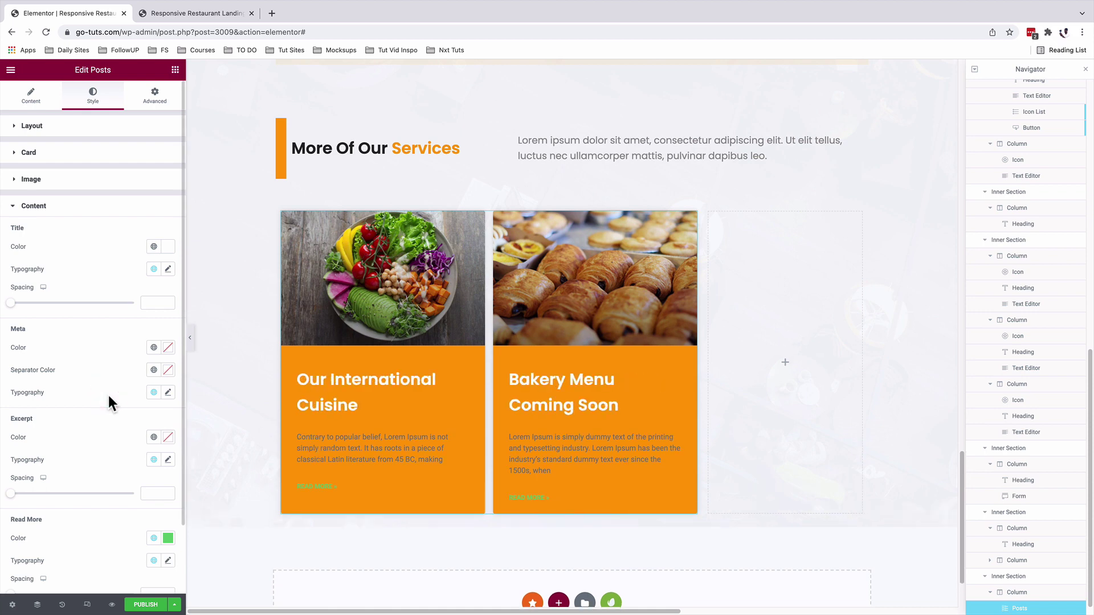
Make the Read More links white with the Content Text global font
scroll(71, 426, down, 1)
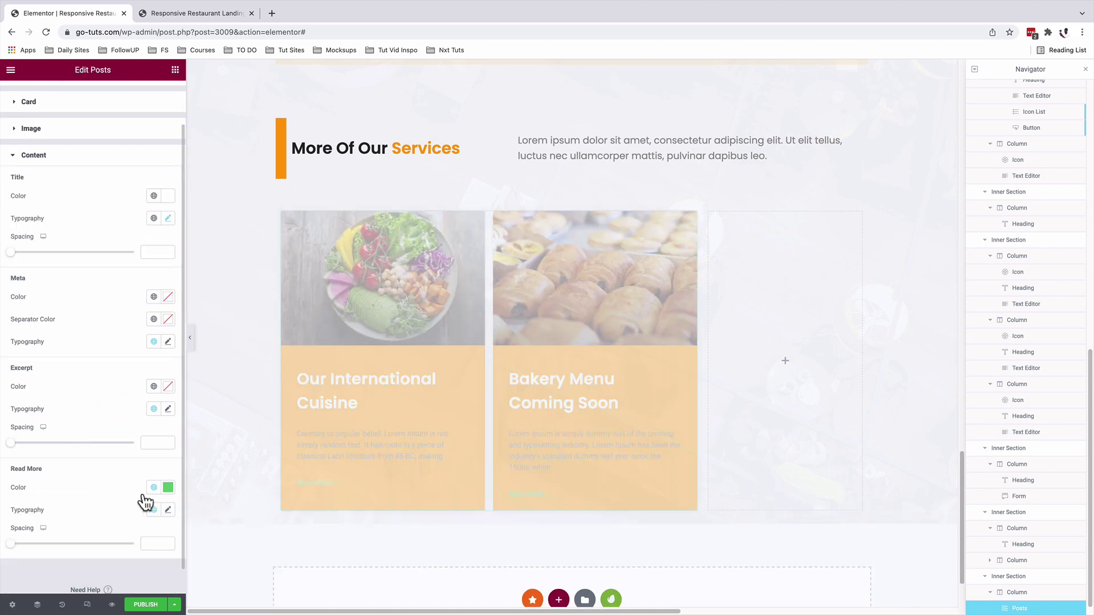
click(167, 489)
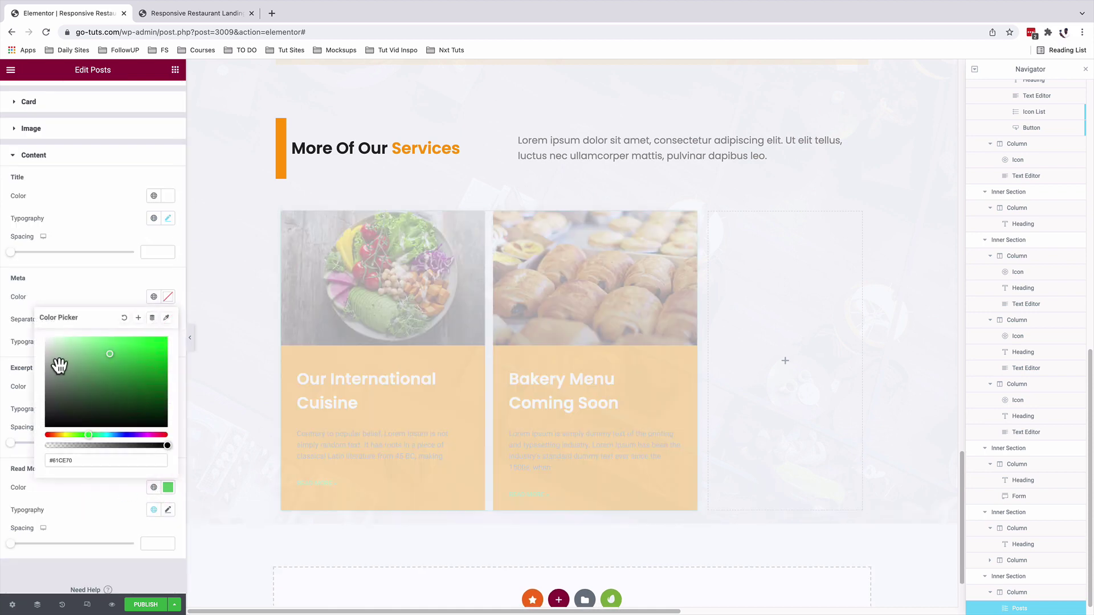
drag(59, 366, 33, 329)
click(46, 507)
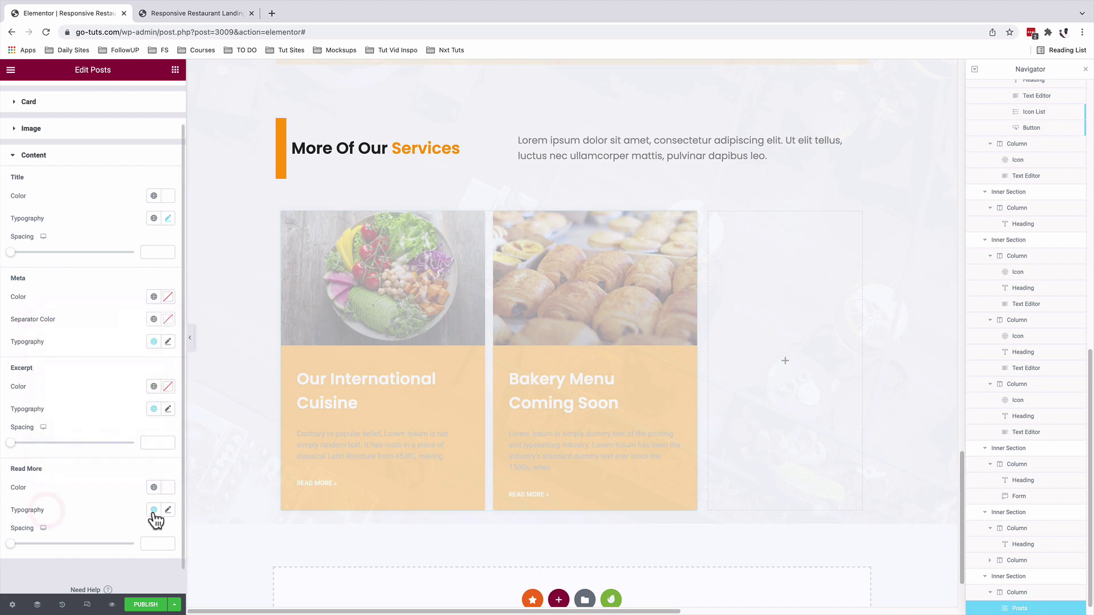
click(154, 510)
scroll(95, 461, down, 2)
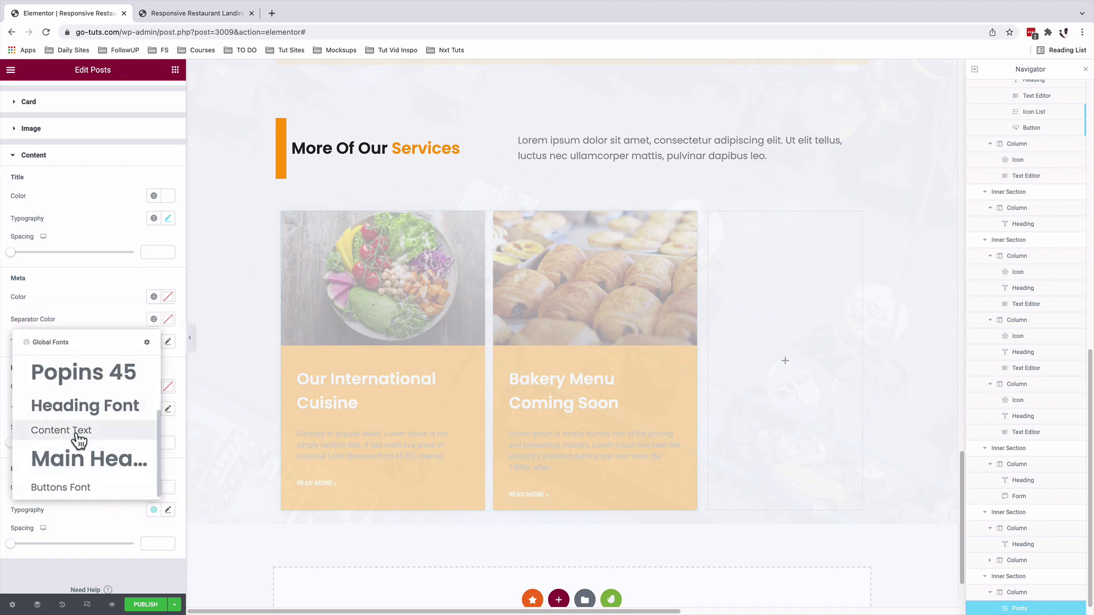
click(79, 434)
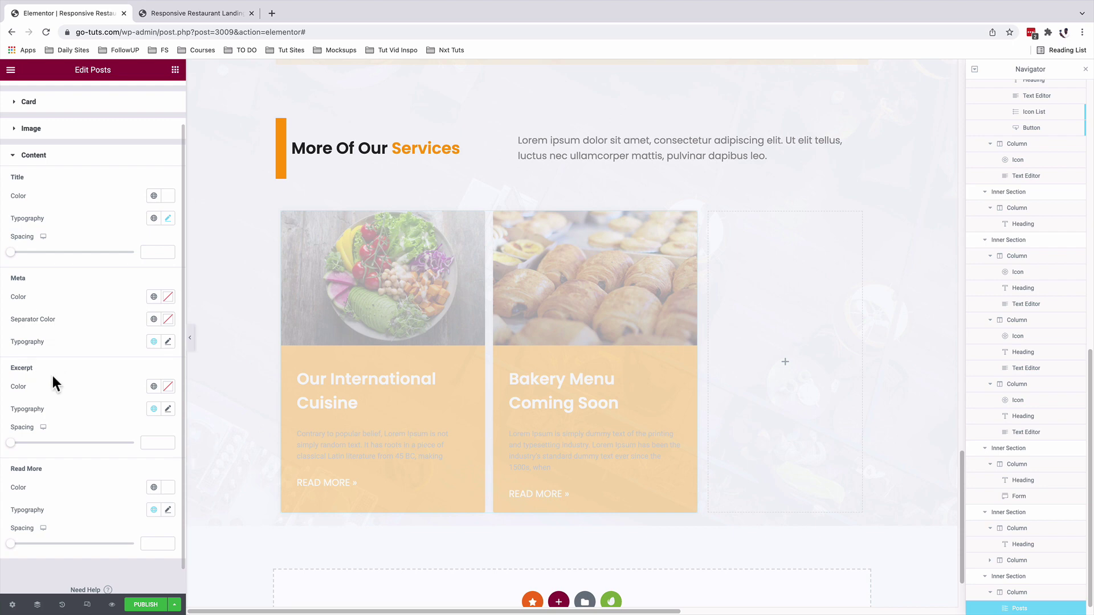
Make the excerpts white with the Content Text font and view the live preview
click(167, 387)
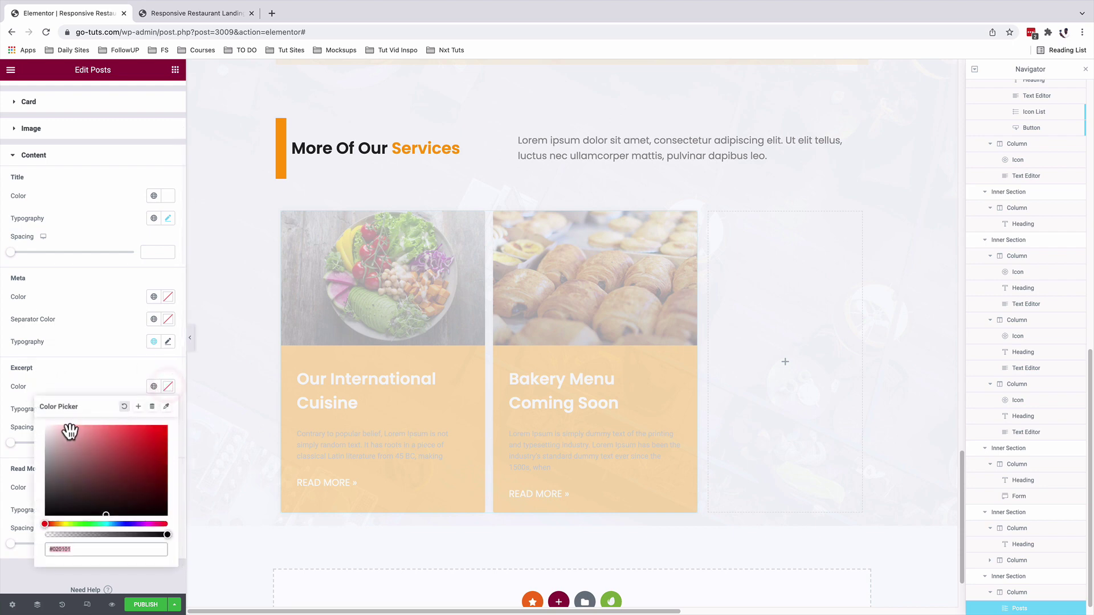
click(70, 378)
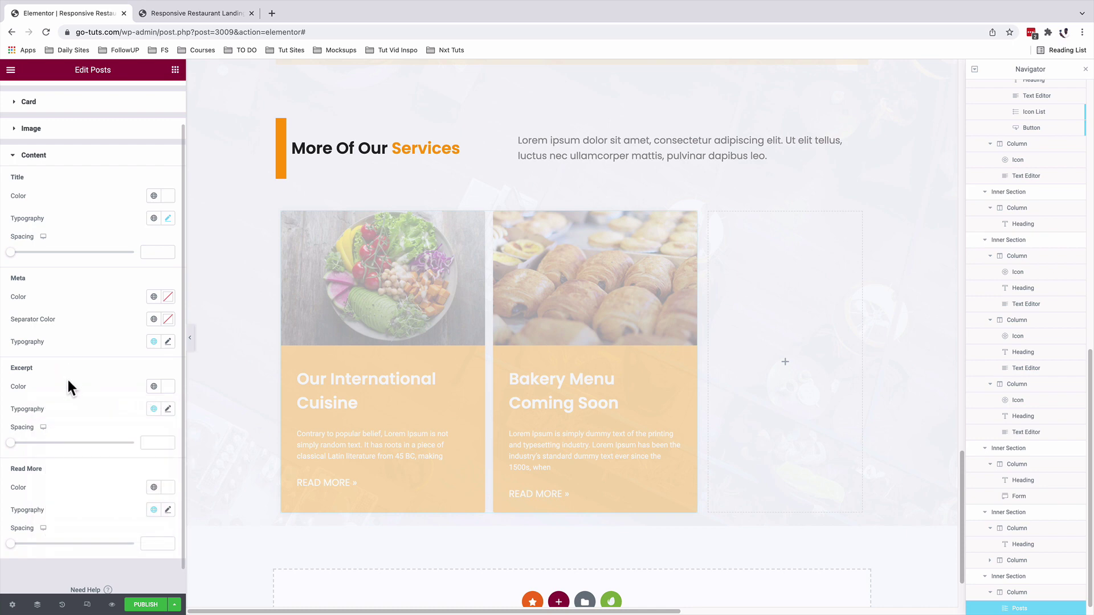
click(154, 410)
scroll(90, 477, down, 5)
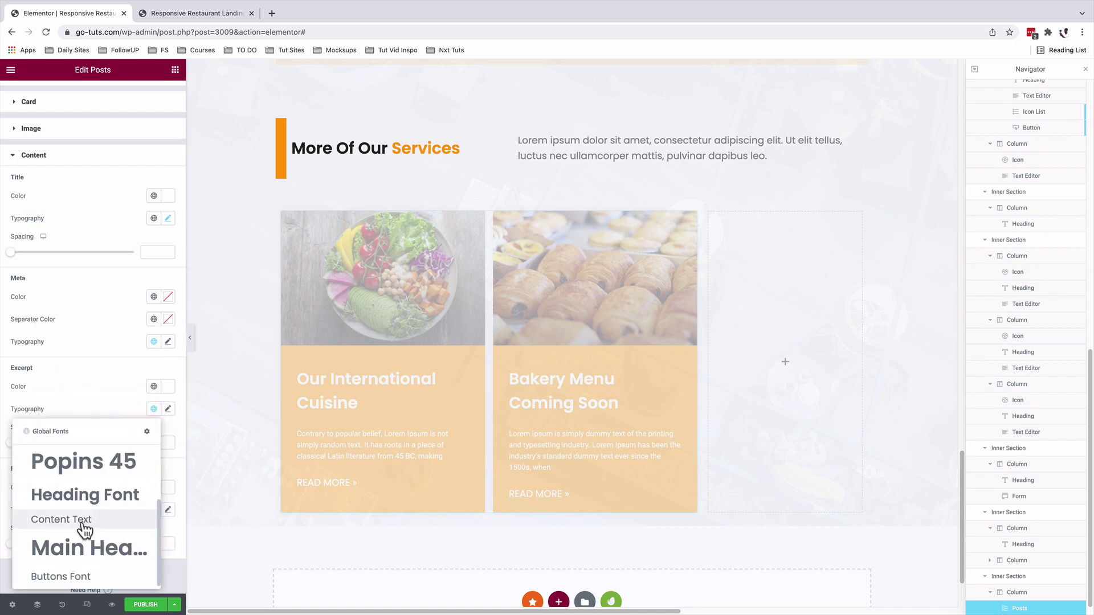
click(84, 526)
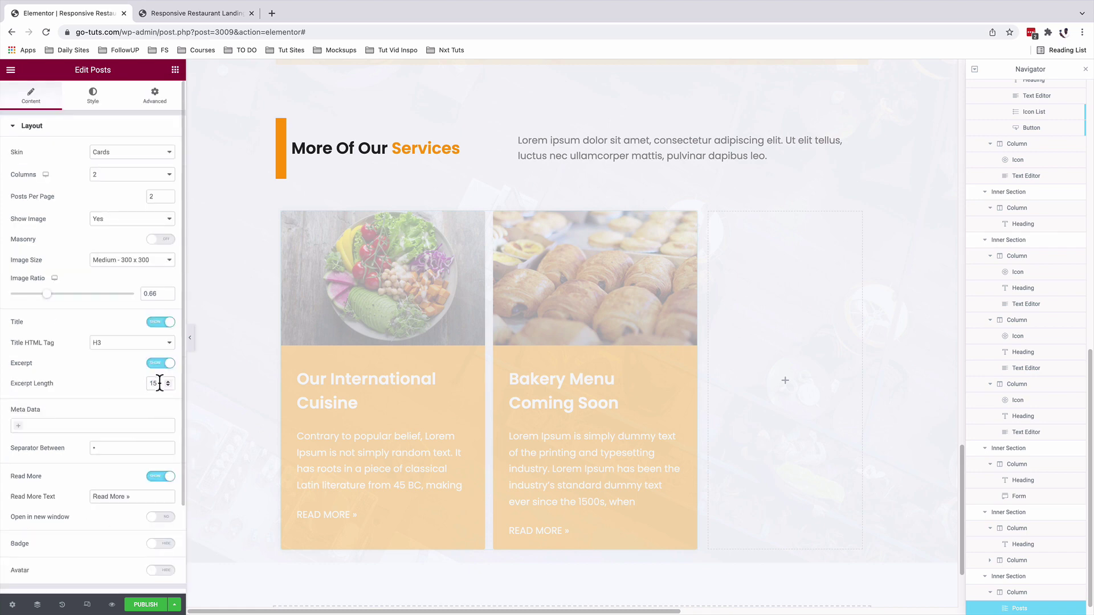
click(170, 16)
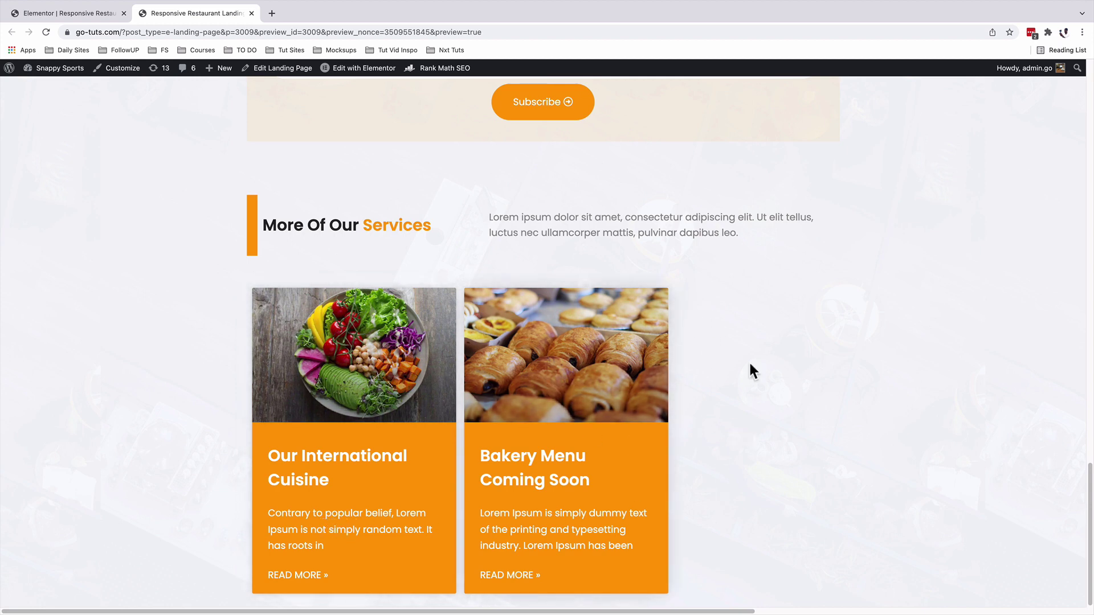
Give the See More column a white classic background overlay at about 0.79 opacity
key(ctrl+shift+Tab)
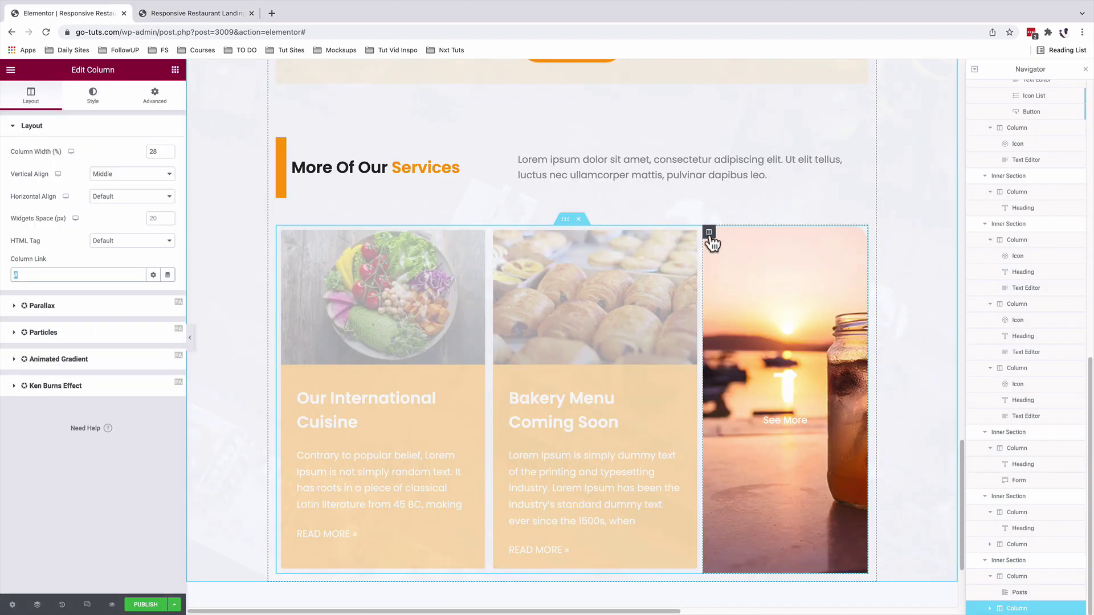
click(97, 106)
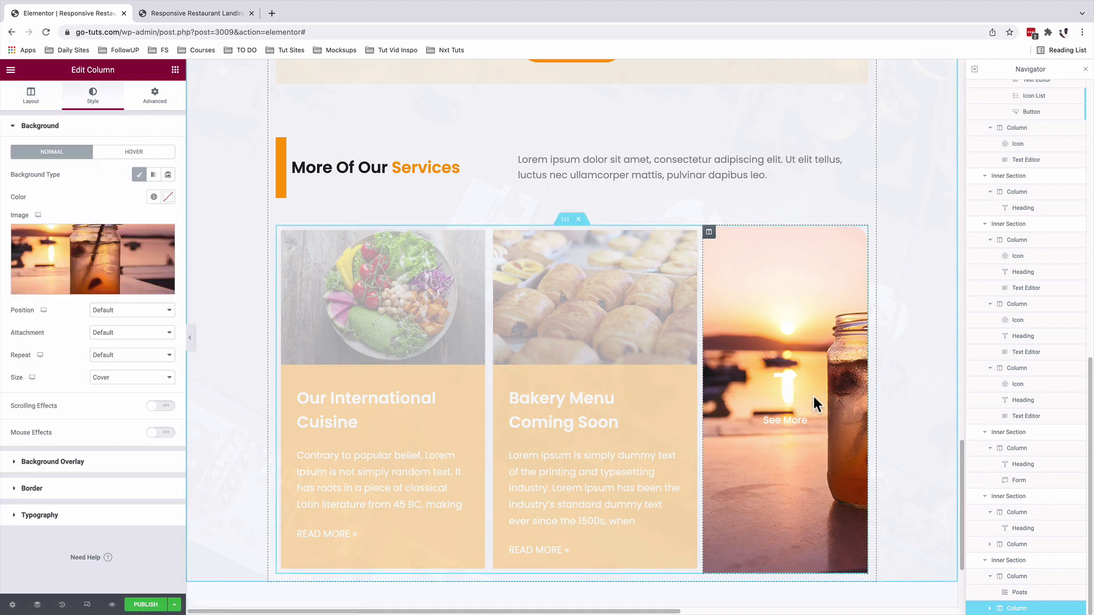
click(51, 462)
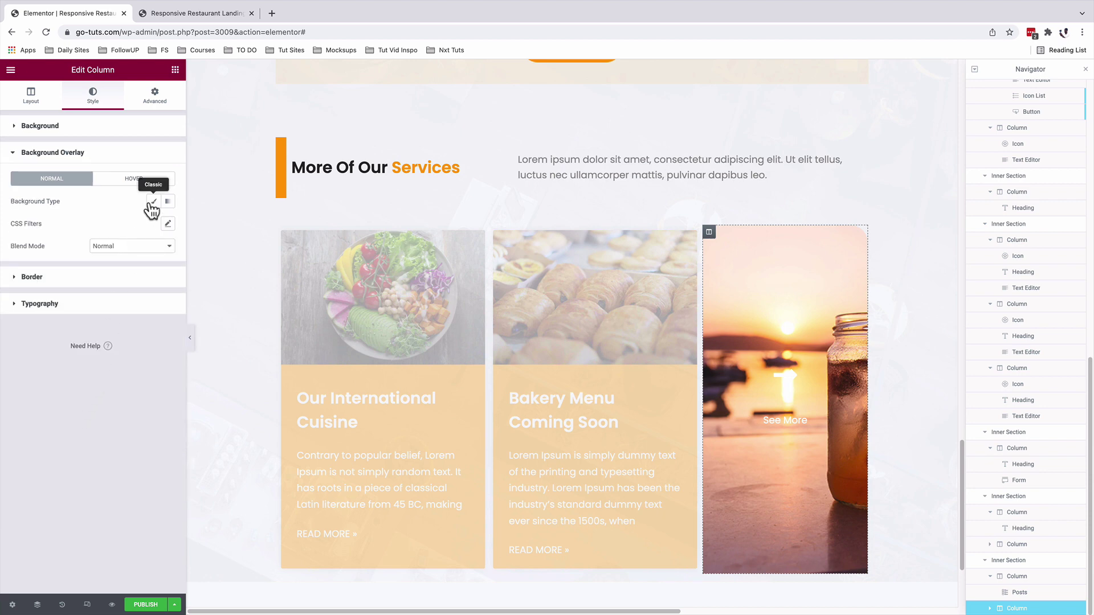
click(153, 203)
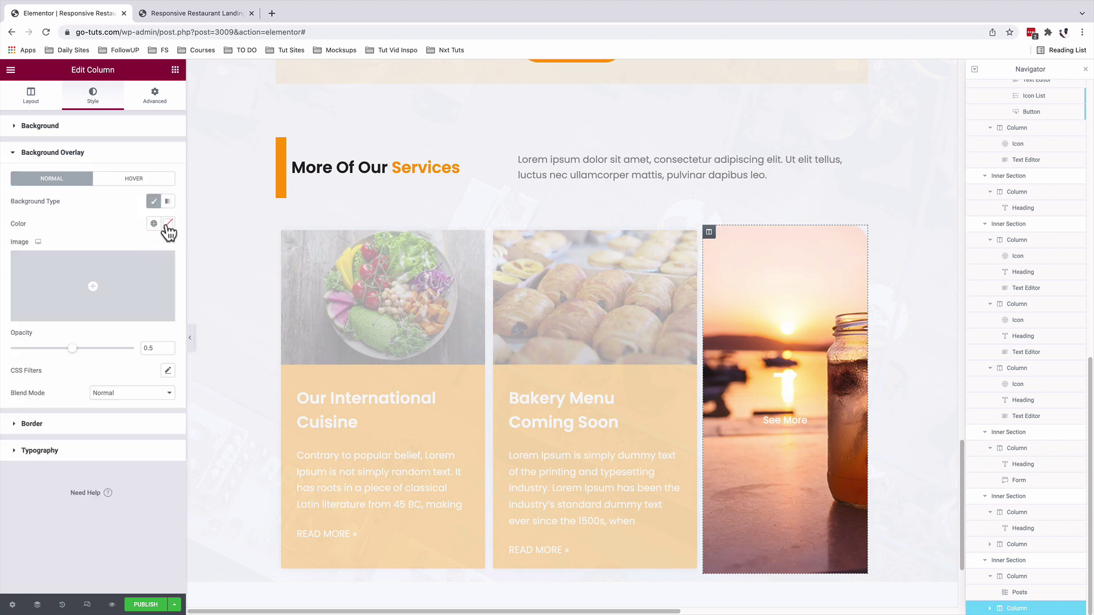
click(154, 223)
click(80, 253)
drag(72, 348, 101, 348)
Set the arrow icon's colour and hover colour to Yellow (#FF9D02)
click(855, 369)
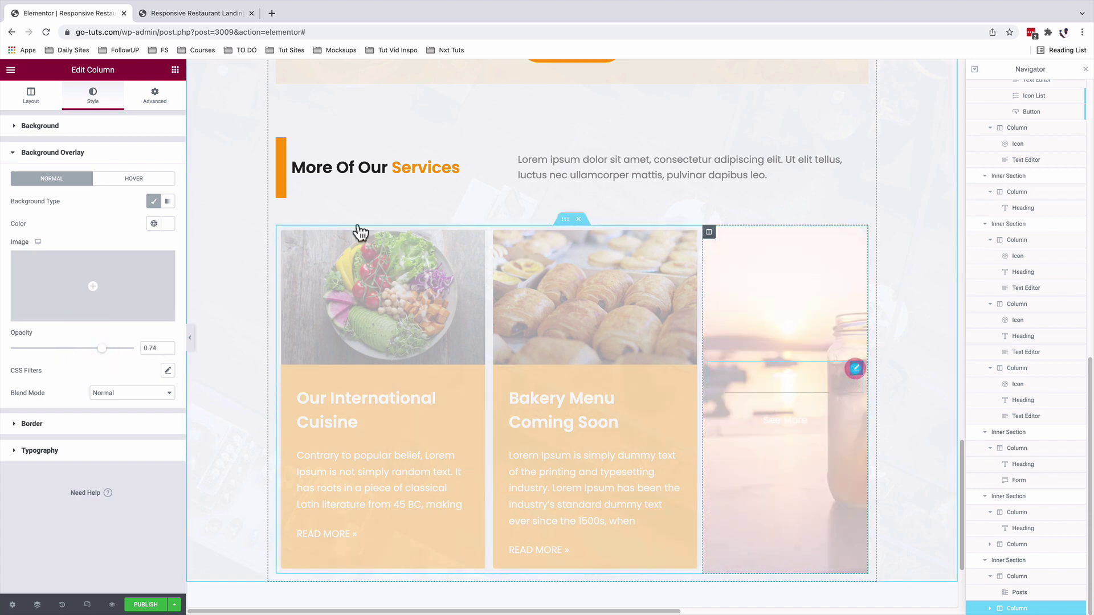
click(154, 175)
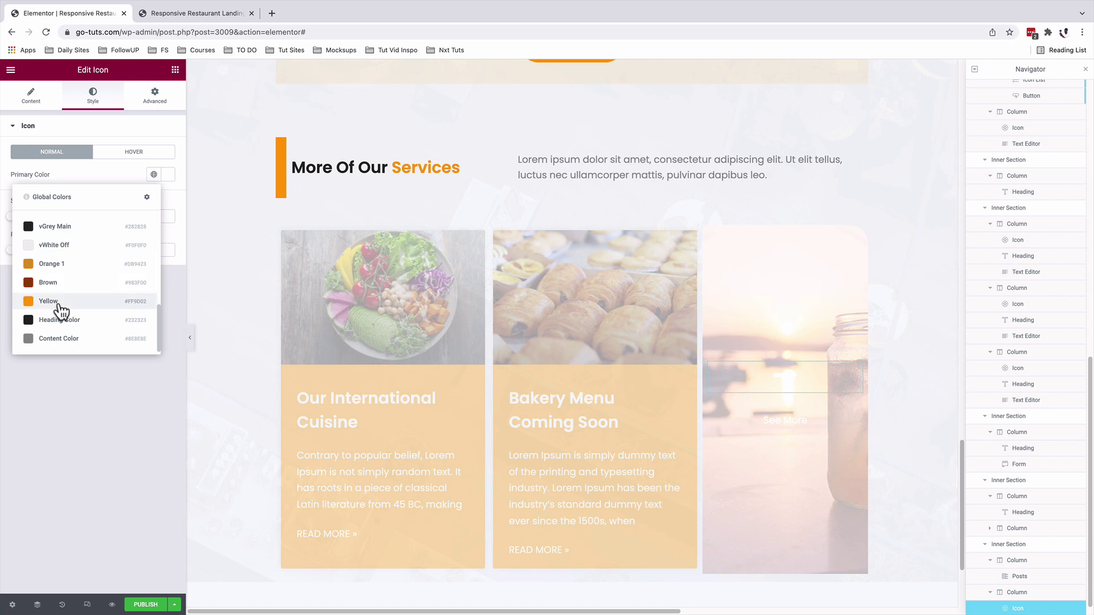
click(57, 302)
click(137, 153)
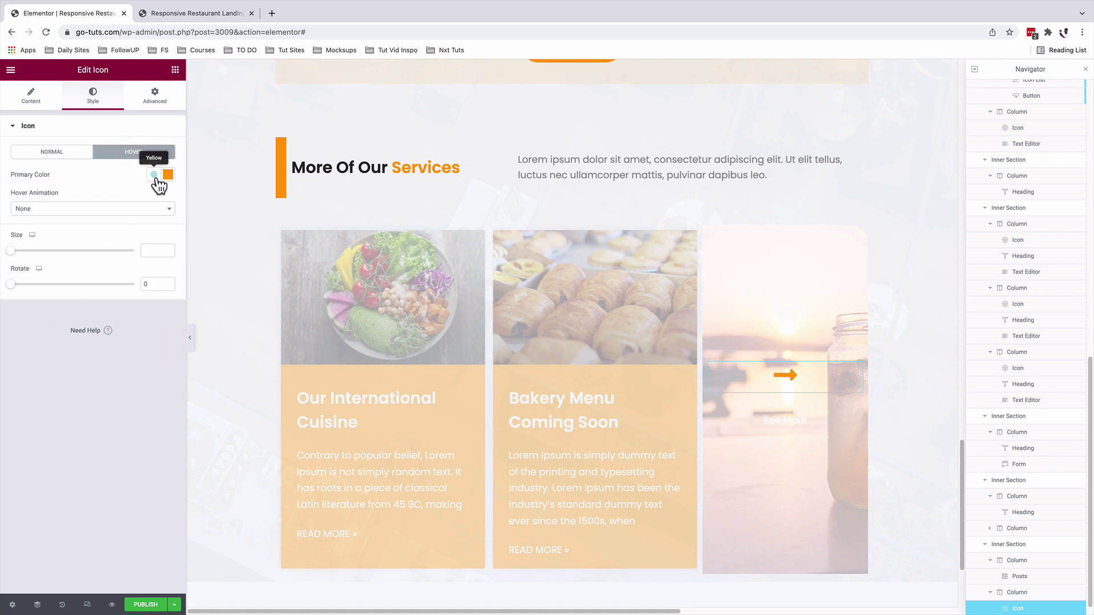
click(154, 176)
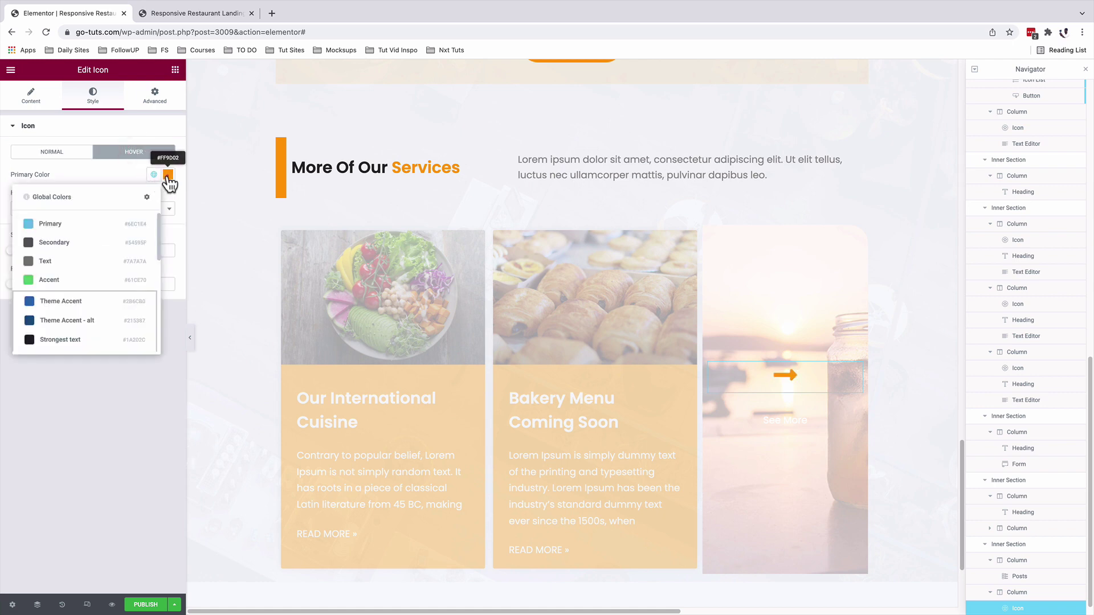
click(168, 178)
click(168, 178)
click(168, 178)
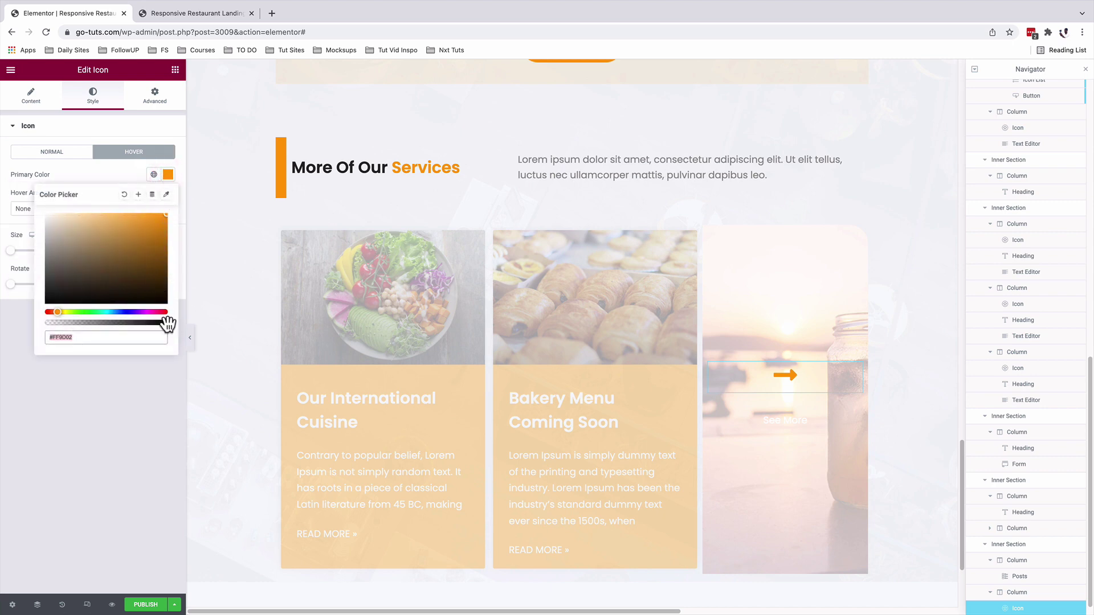
click(175, 605)
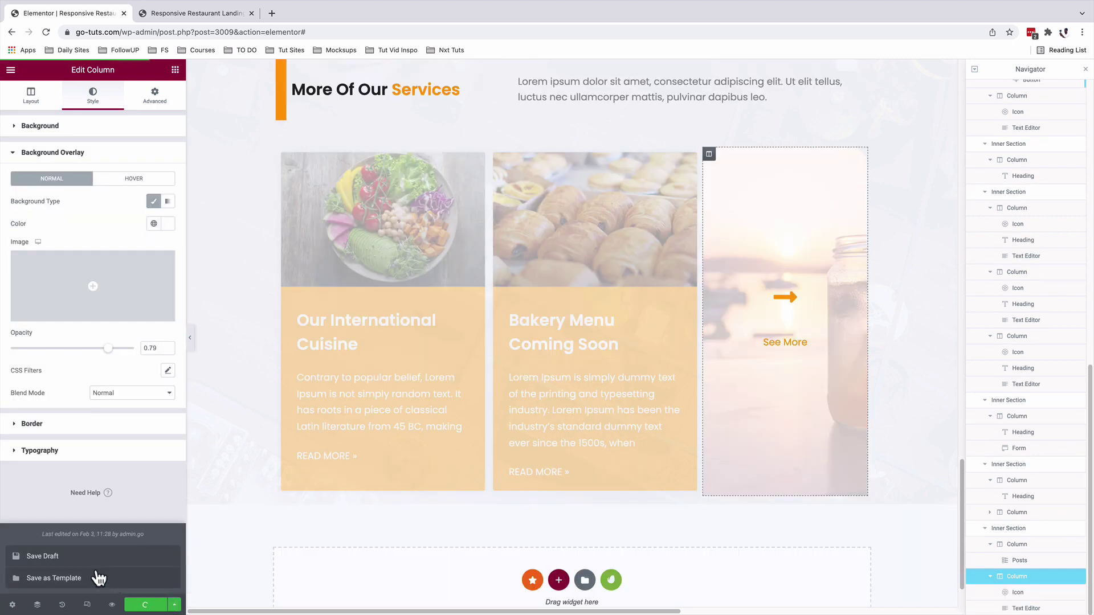
Set a 15 px right margin on the left posts column, publish, and preview the result
click(211, 14)
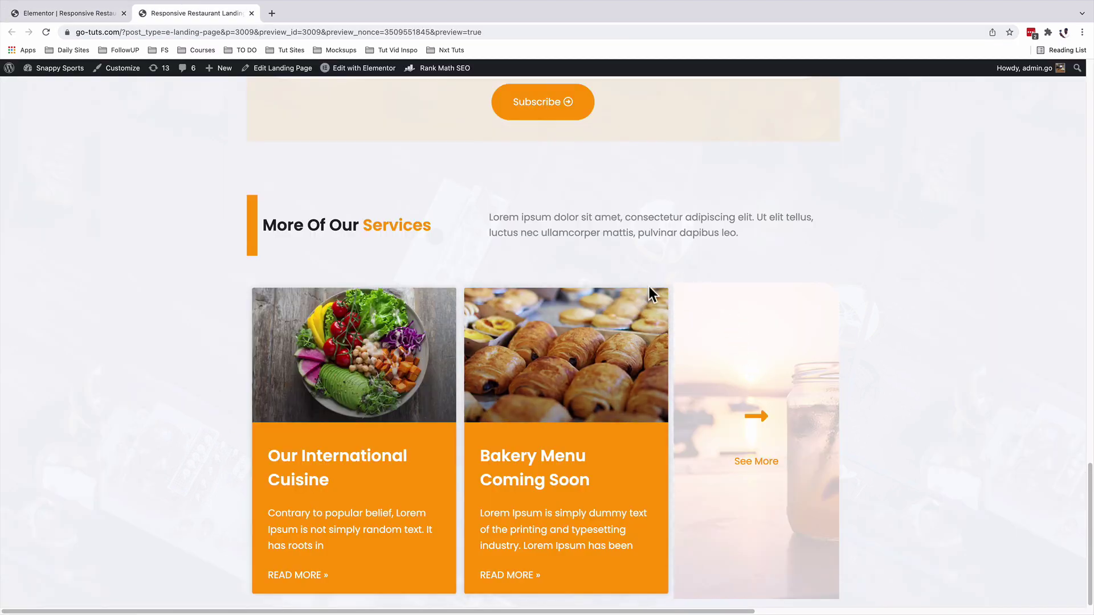
key(ctrl+shift+Tab)
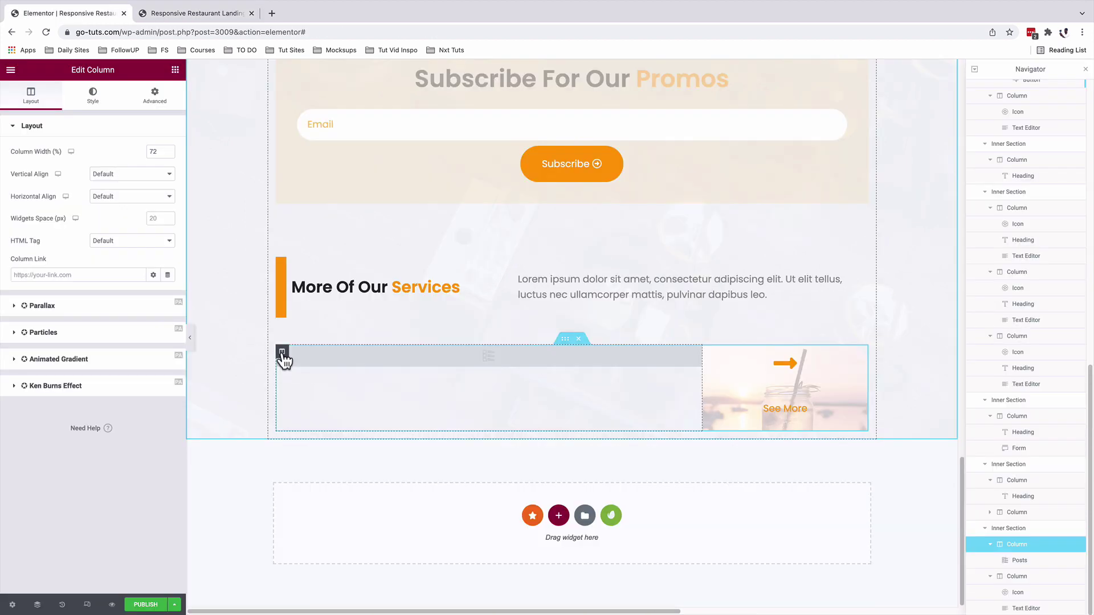
click(155, 98)
click(159, 207)
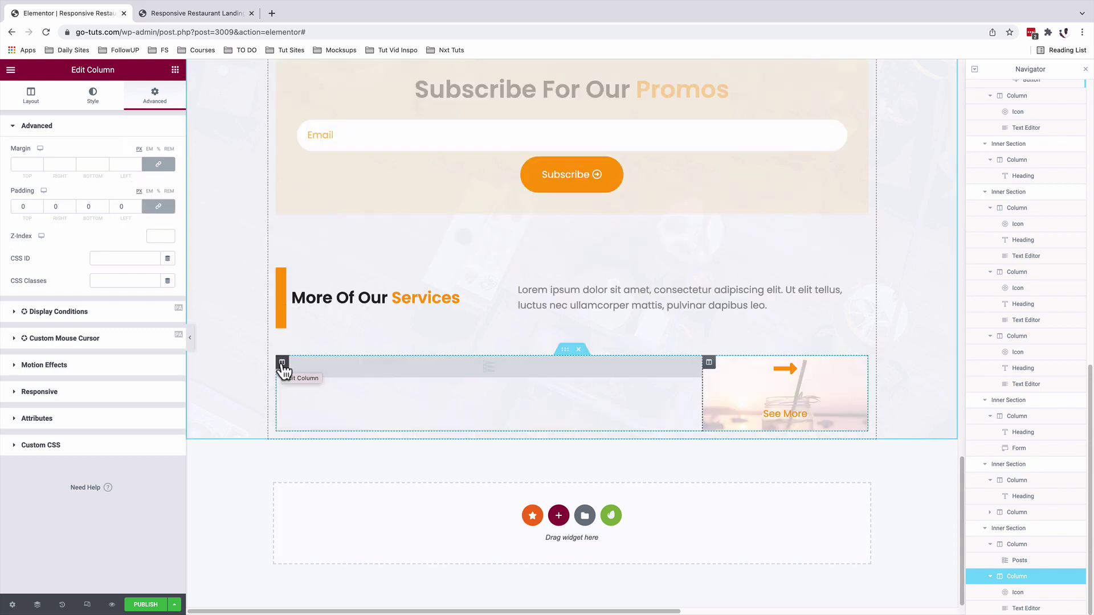
click(282, 364)
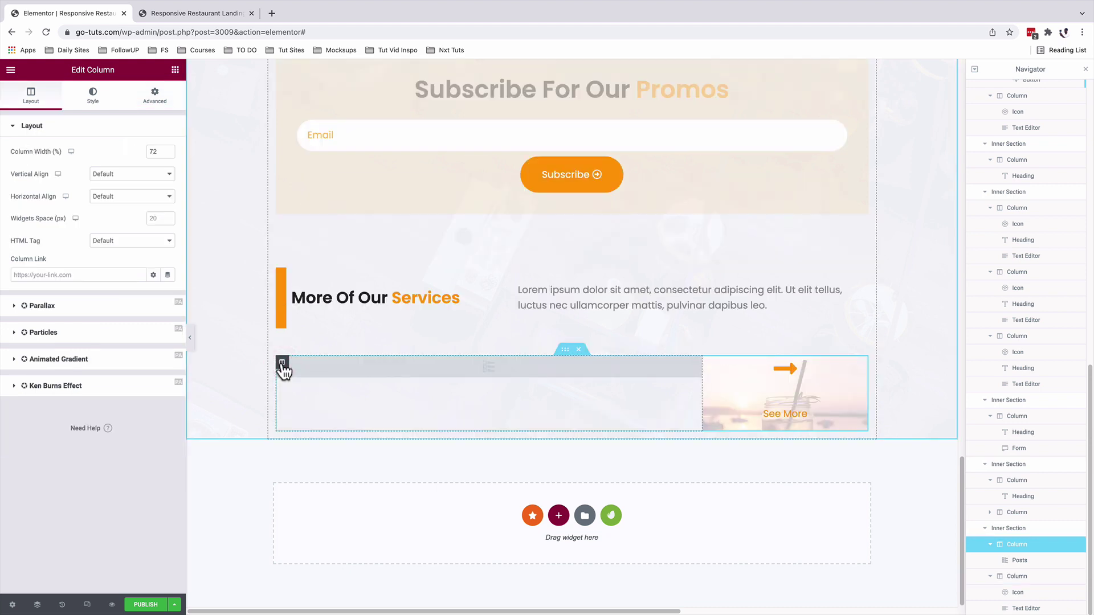
click(154, 96)
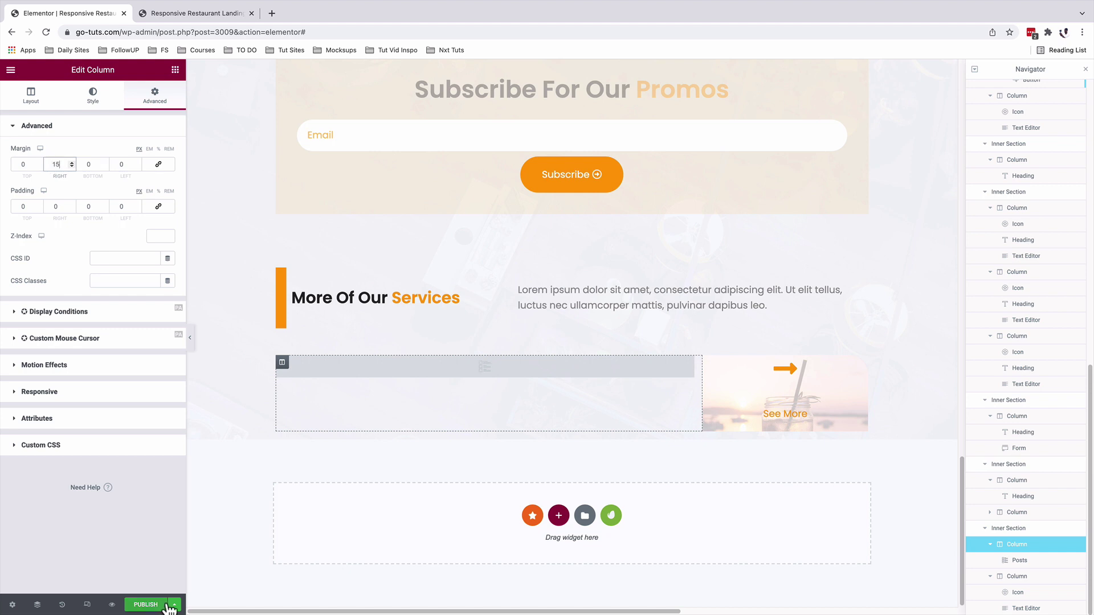
click(146, 605)
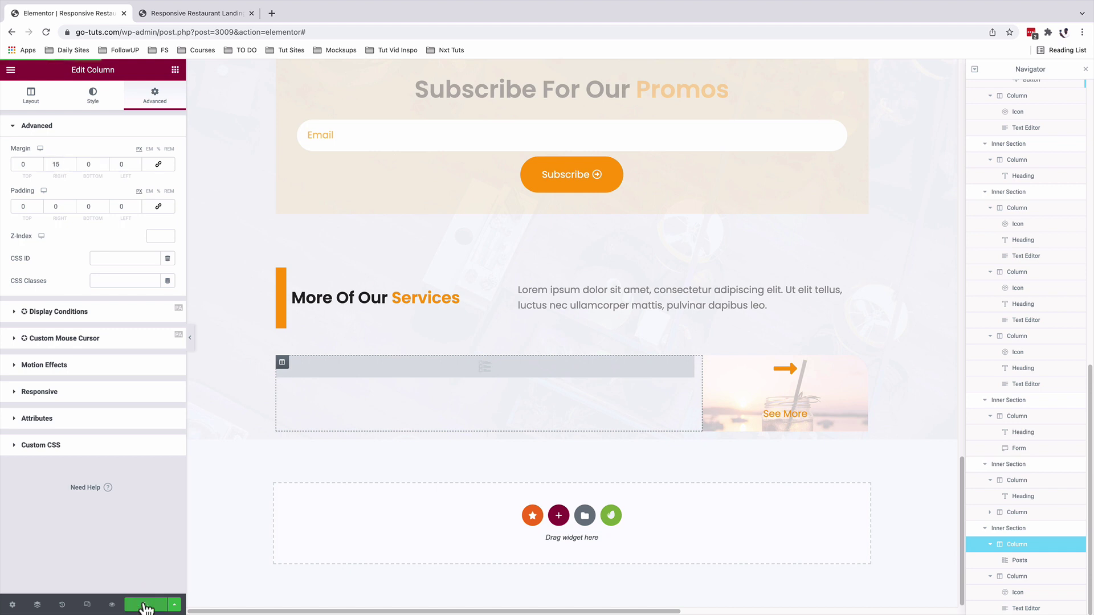
click(165, 12)
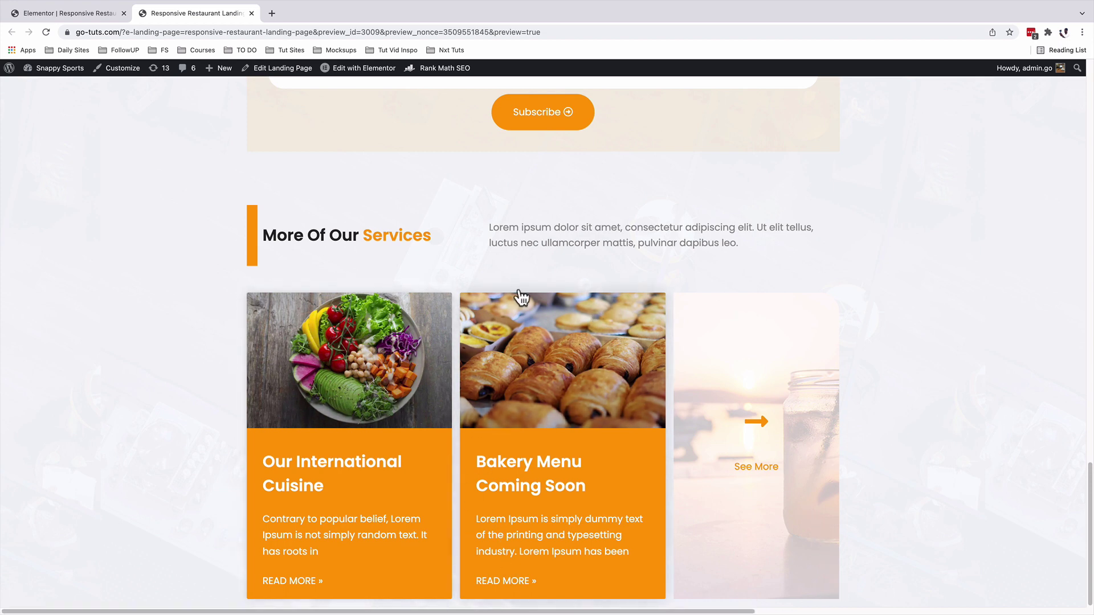
Set the See More column's background overlay to the orange global colour at 0.65 opacity
key(ctrl+shift+Tab)
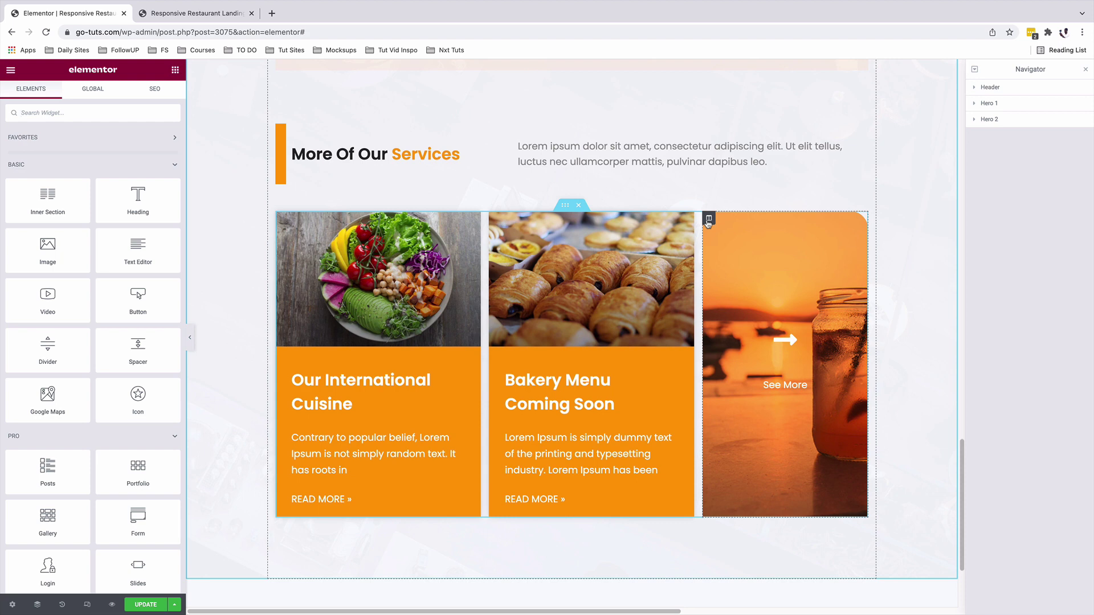
click(709, 219)
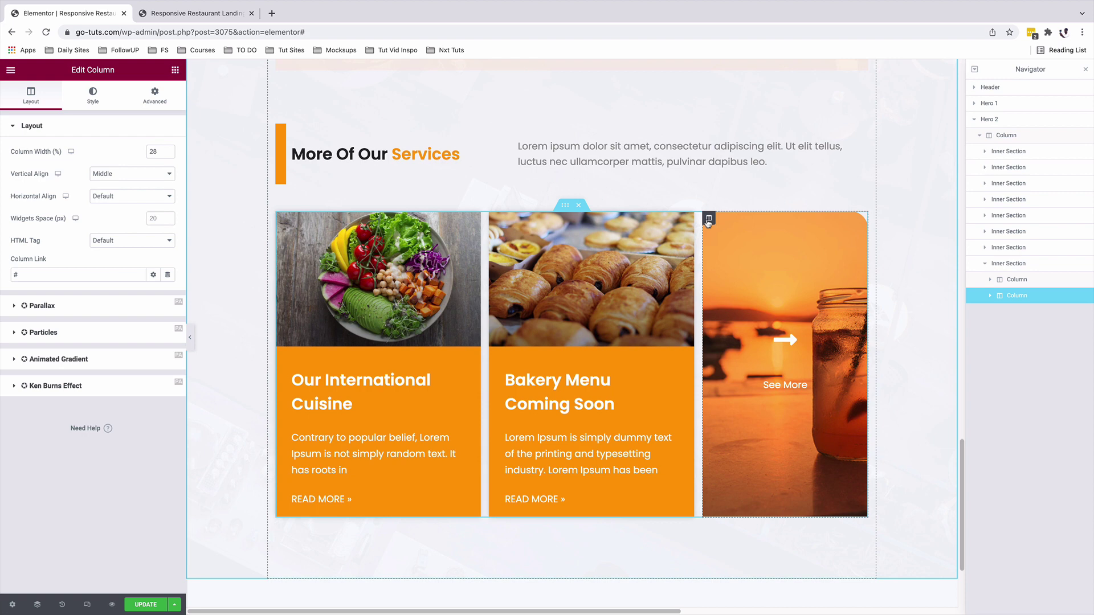
click(93, 95)
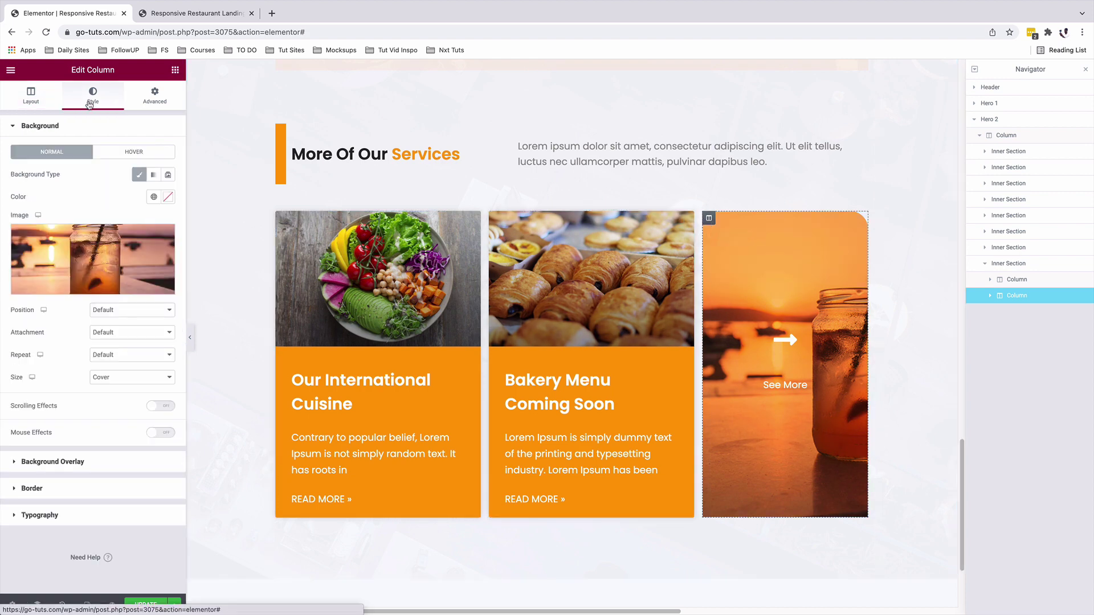
click(36, 463)
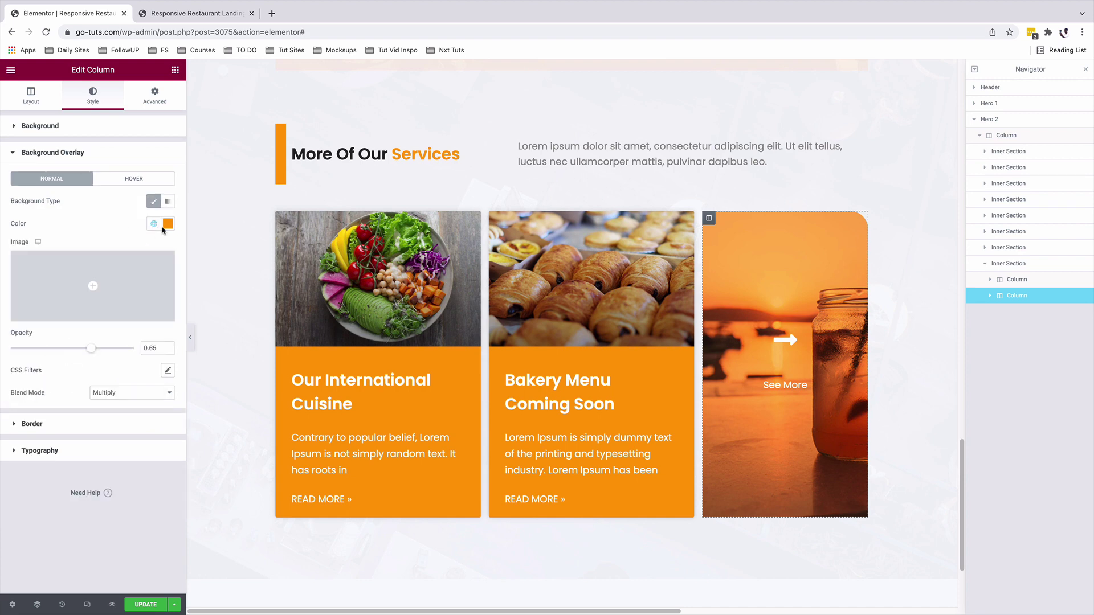
click(153, 224)
scroll(80, 348, down, 2)
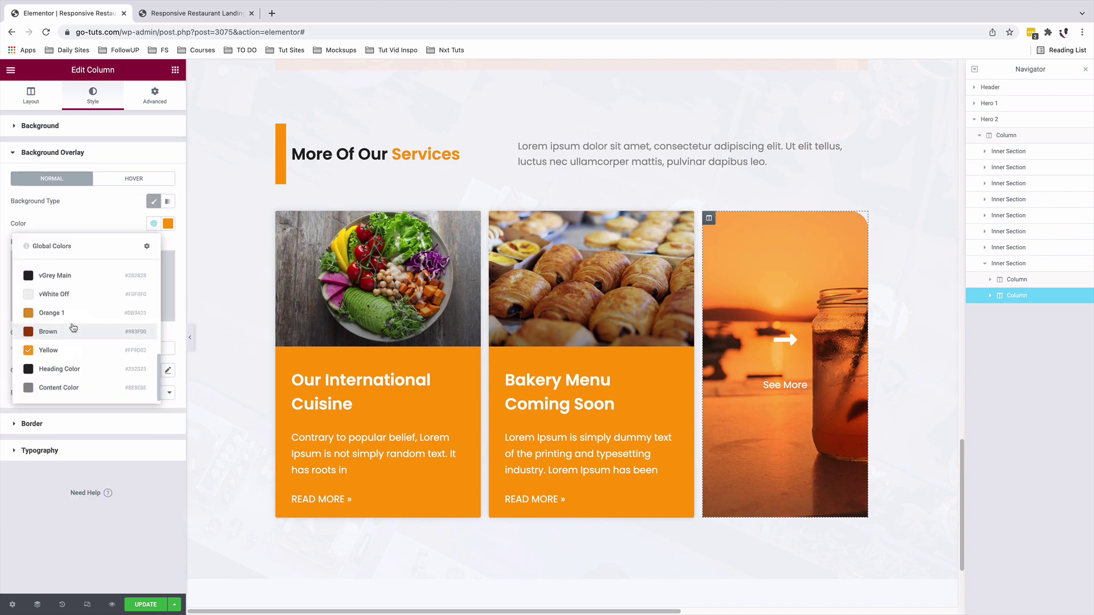
click(97, 353)
mouse_move(92, 350)
mouse_down()
mouse_move(122, 349)
mouse_move(66, 347)
mouse_move(90, 347)
mouse_up()
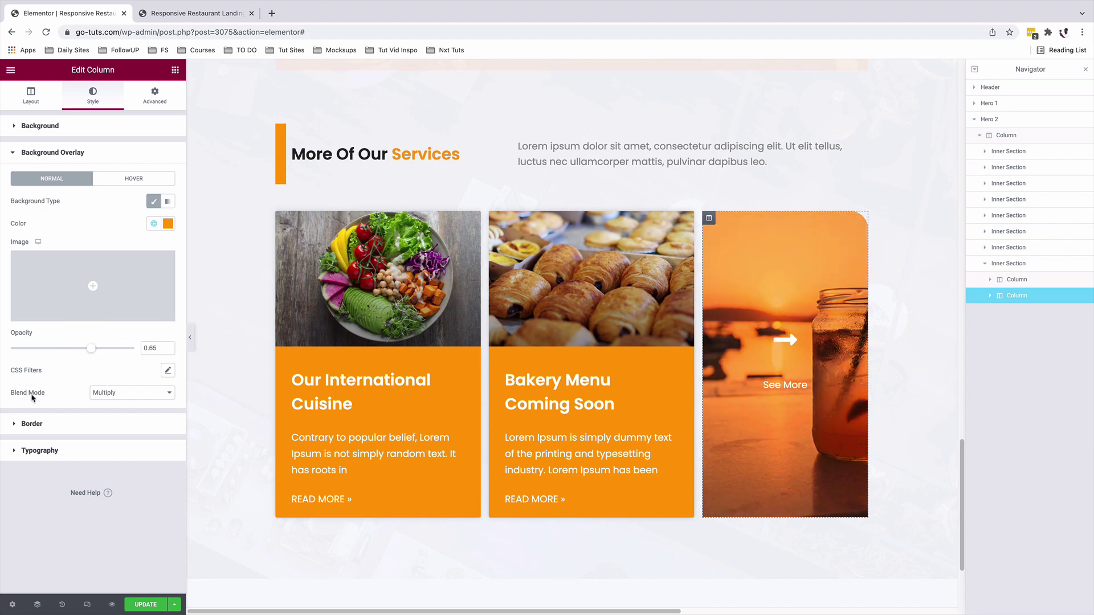
Set the overlay blend mode to Multiply
click(117, 392)
click(121, 383)
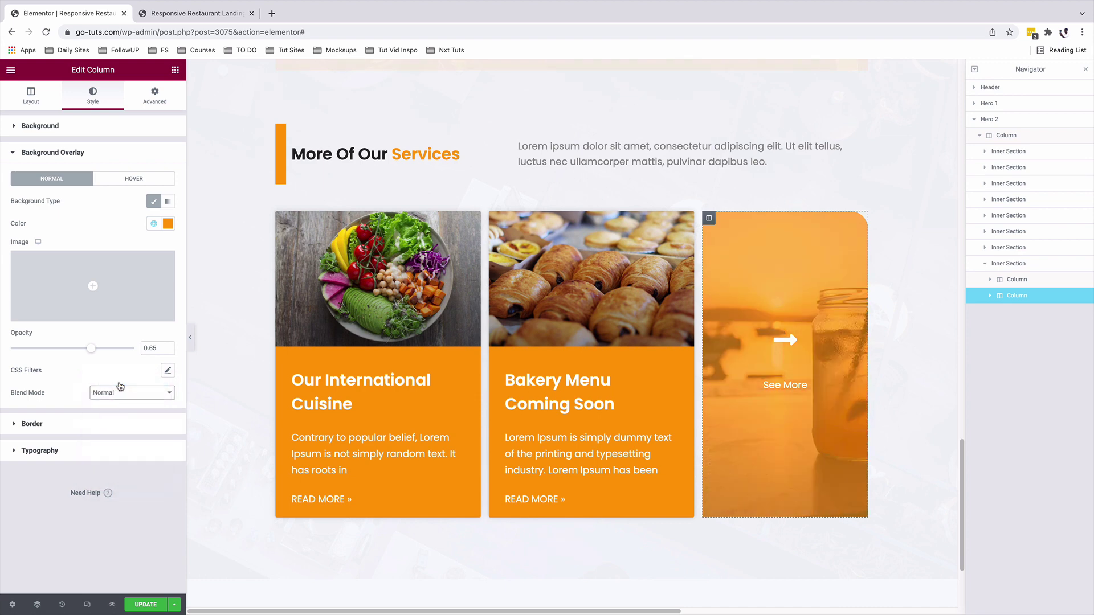
click(120, 388)
click(121, 403)
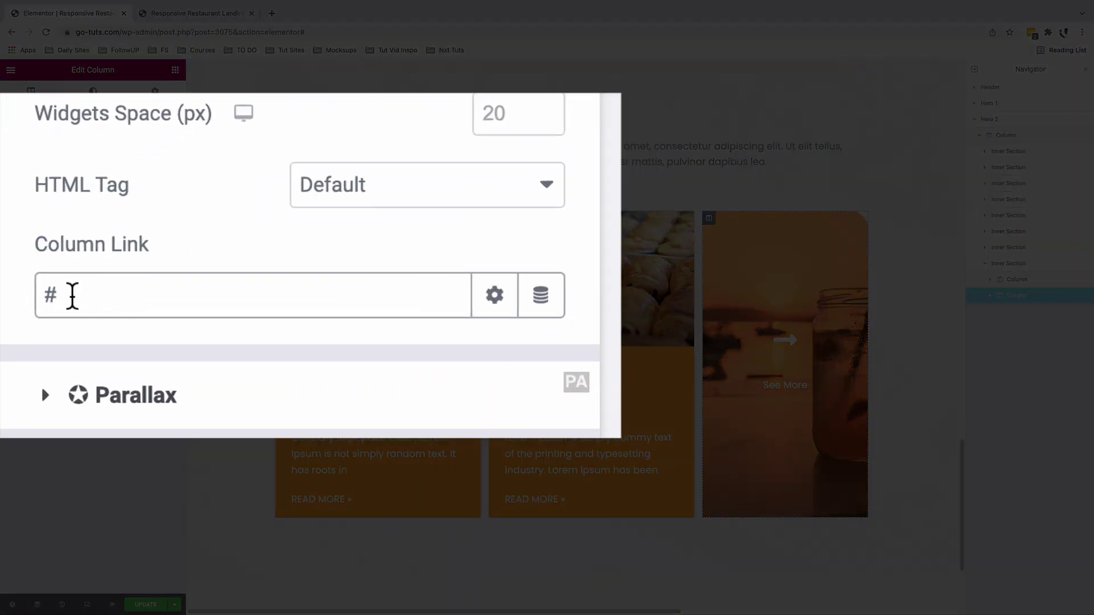
Replace the placeholder '#' column link with the Archive URL dynamic tag
drag(70, 296, 29, 289)
key(BackSpace)
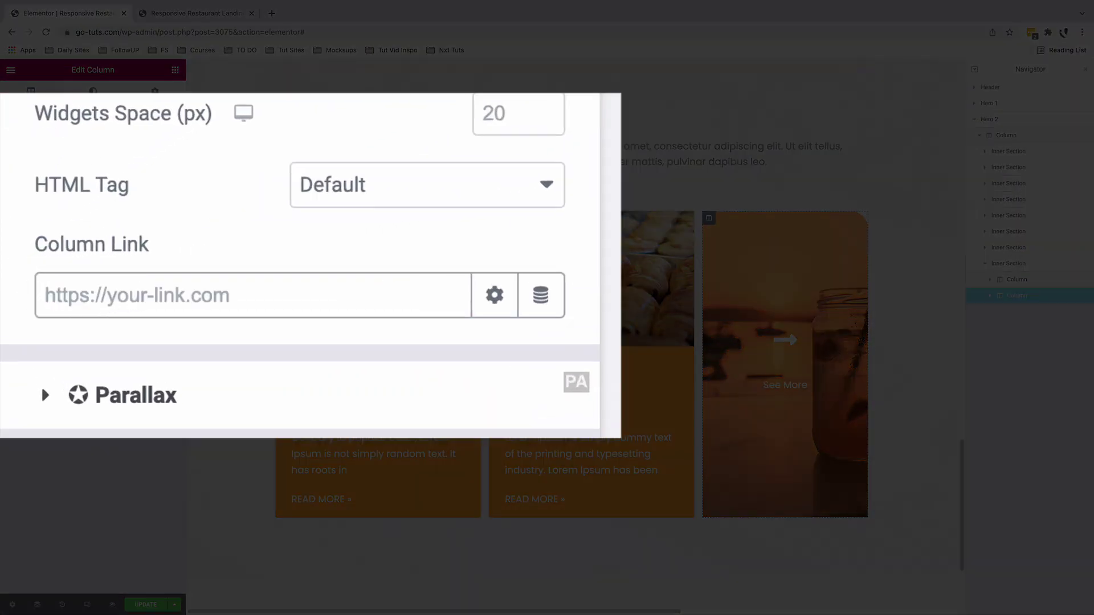
text(p)
key(BackSpace)
text(home)
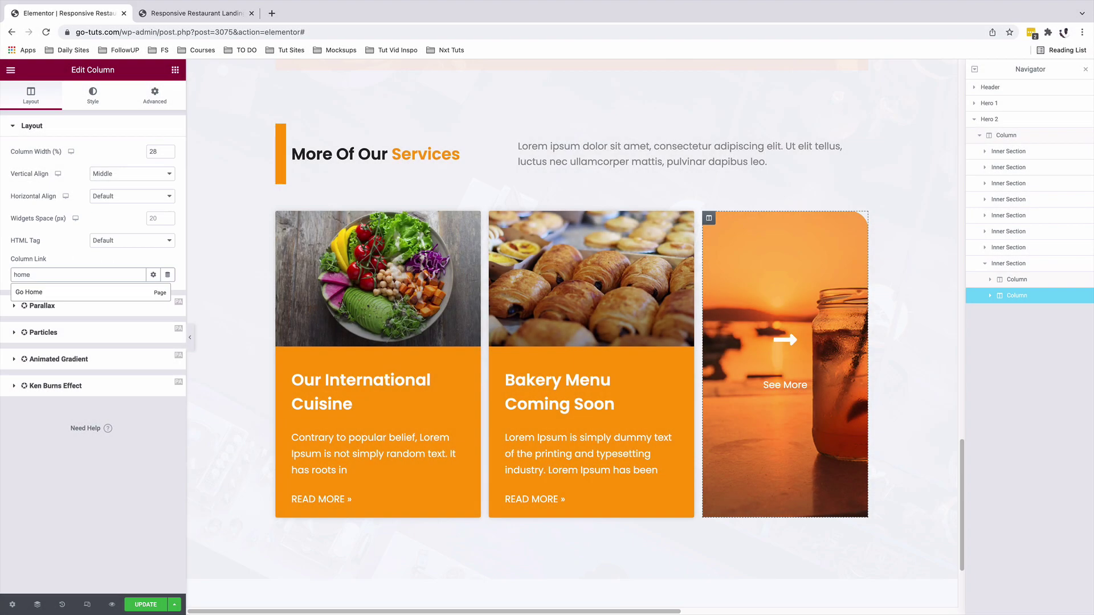
key(ctrl+z)
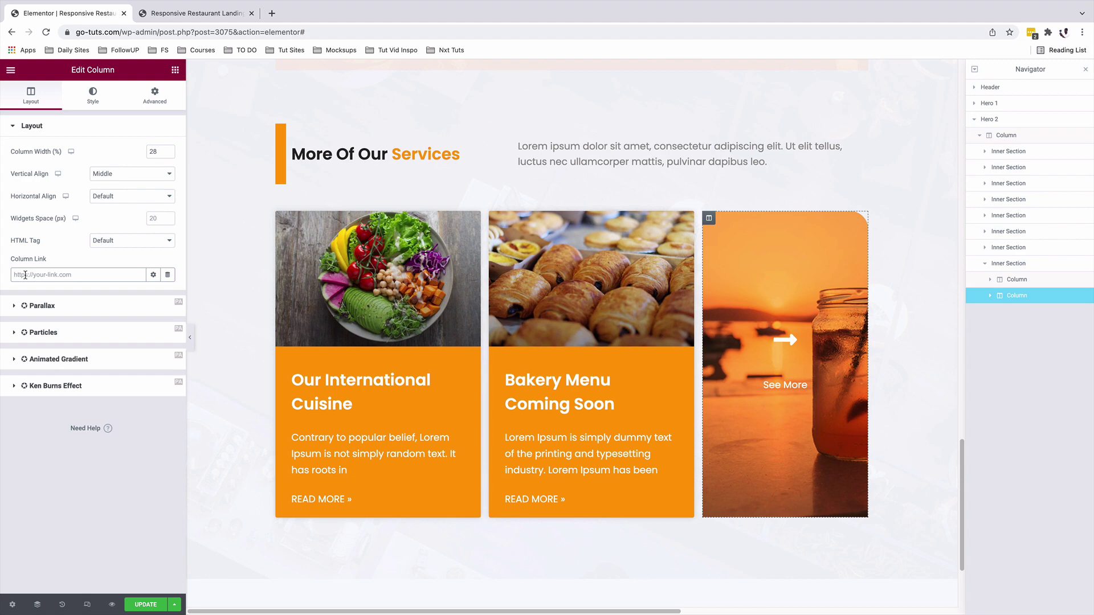
click(57, 274)
text(#)
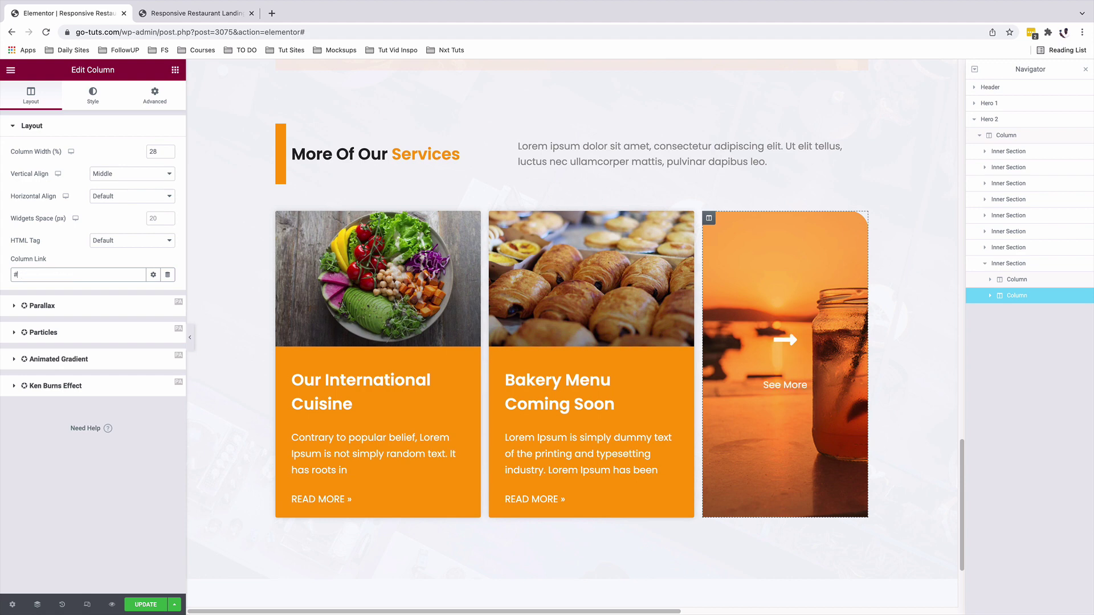
click(167, 277)
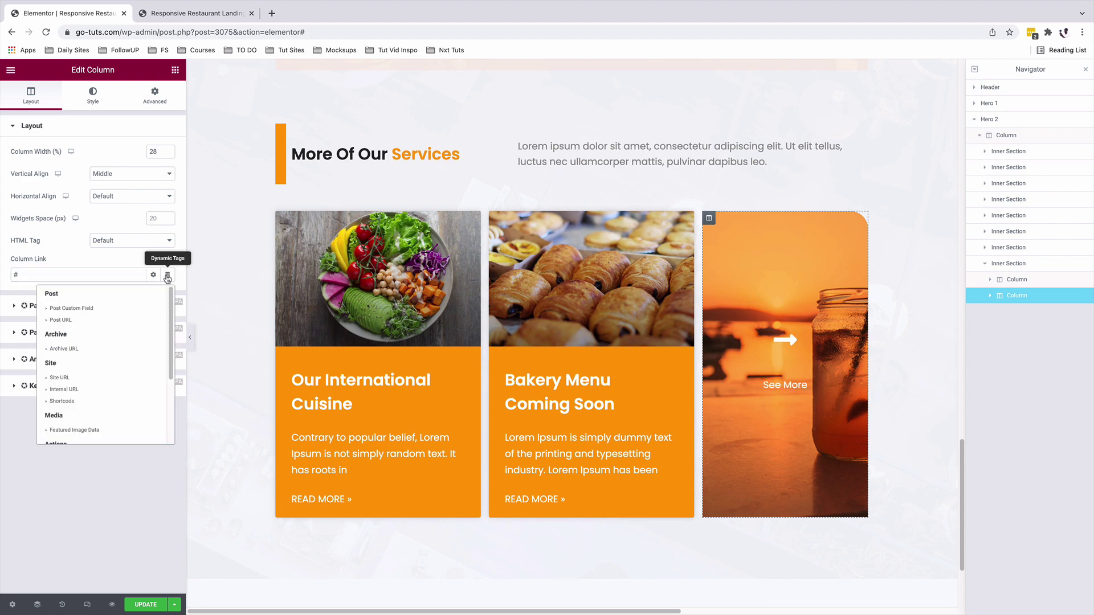
click(63, 350)
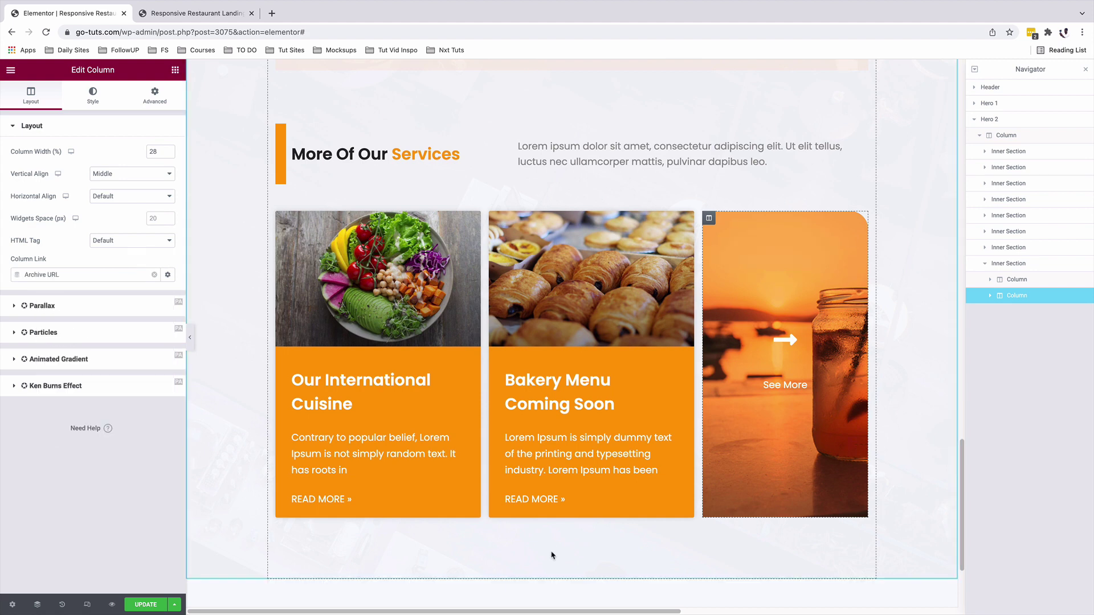
Switch the editor preview to tablet width and select the Posts widget's style settings
click(88, 605)
click(529, 69)
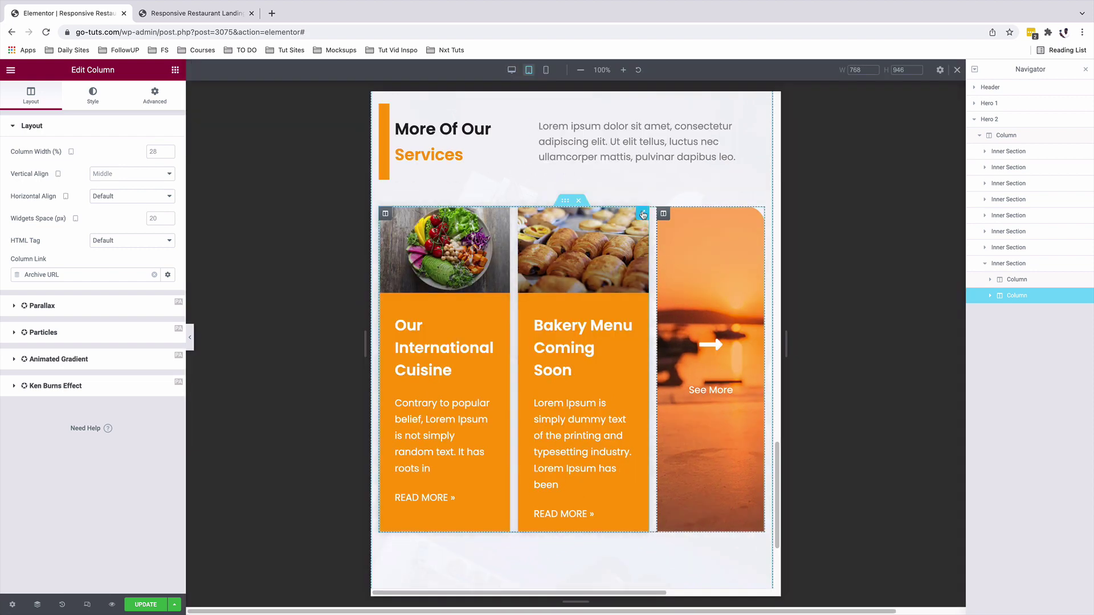
click(570, 250)
click(90, 103)
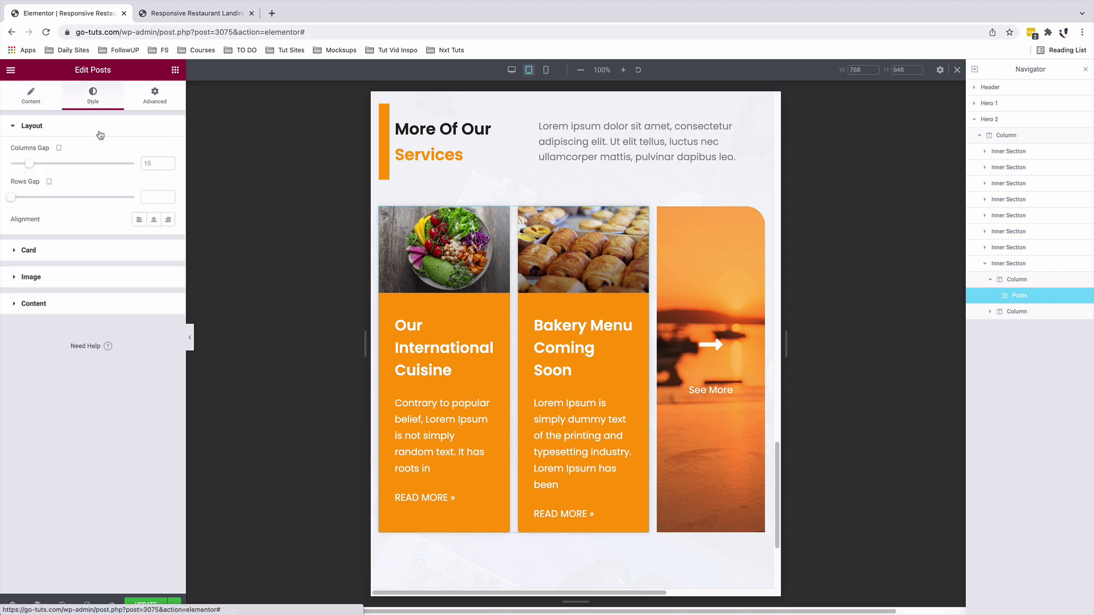
Shrink the post card titles to size 25 with a 1.2 em line height
click(34, 303)
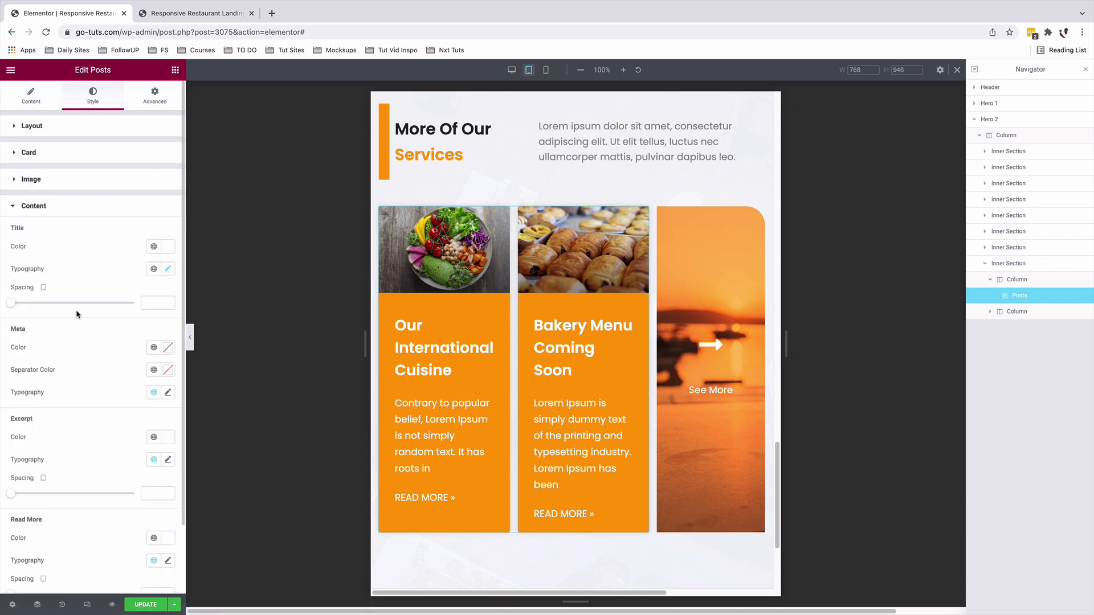
click(168, 190)
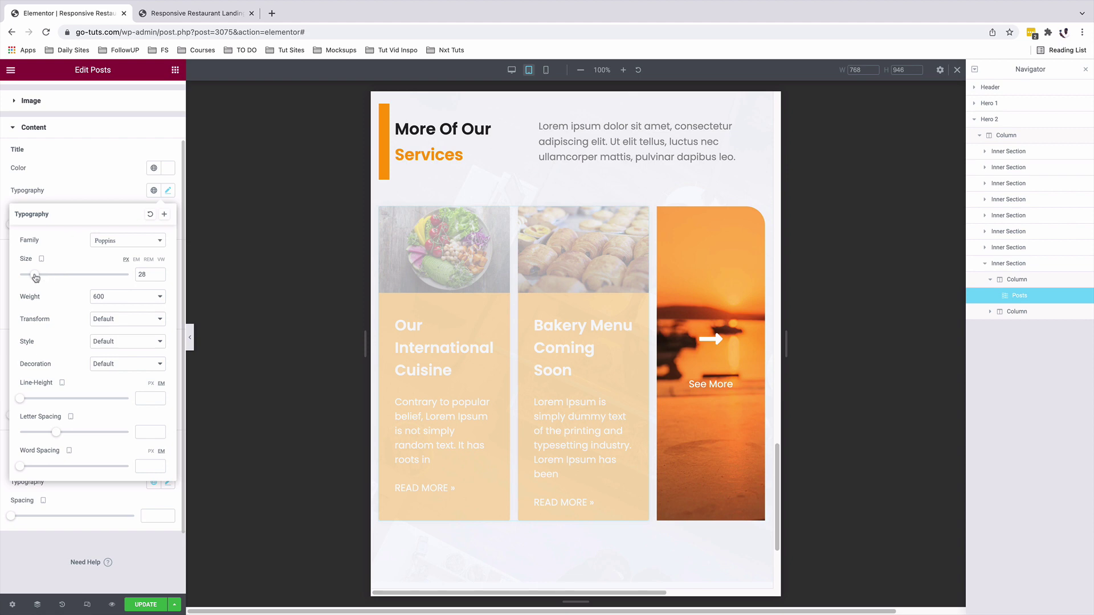
drag(35, 276, 32, 275)
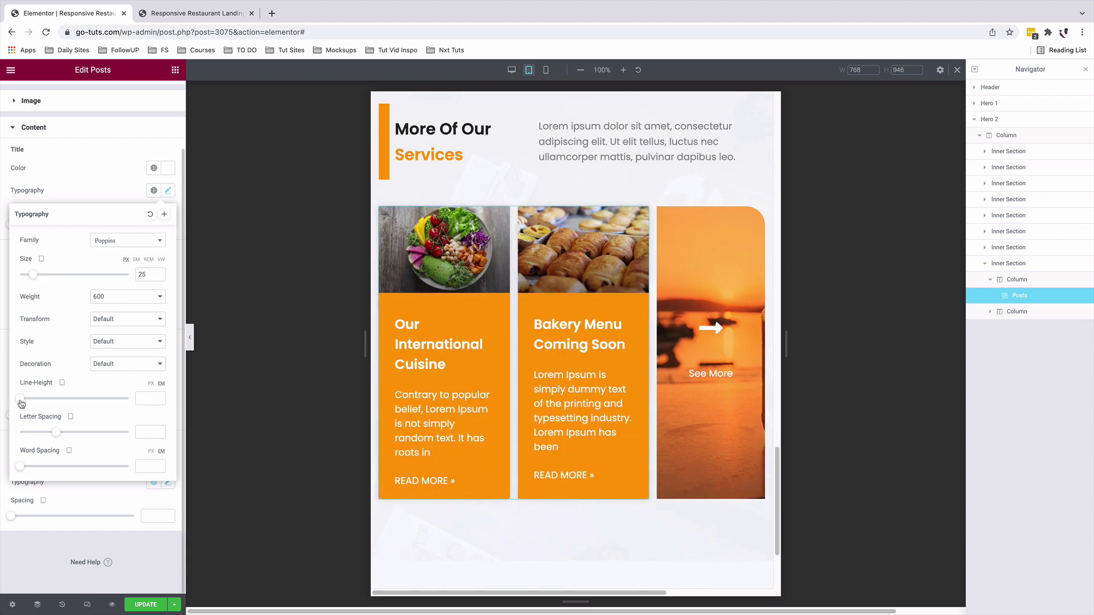
drag(21, 399, 32, 393)
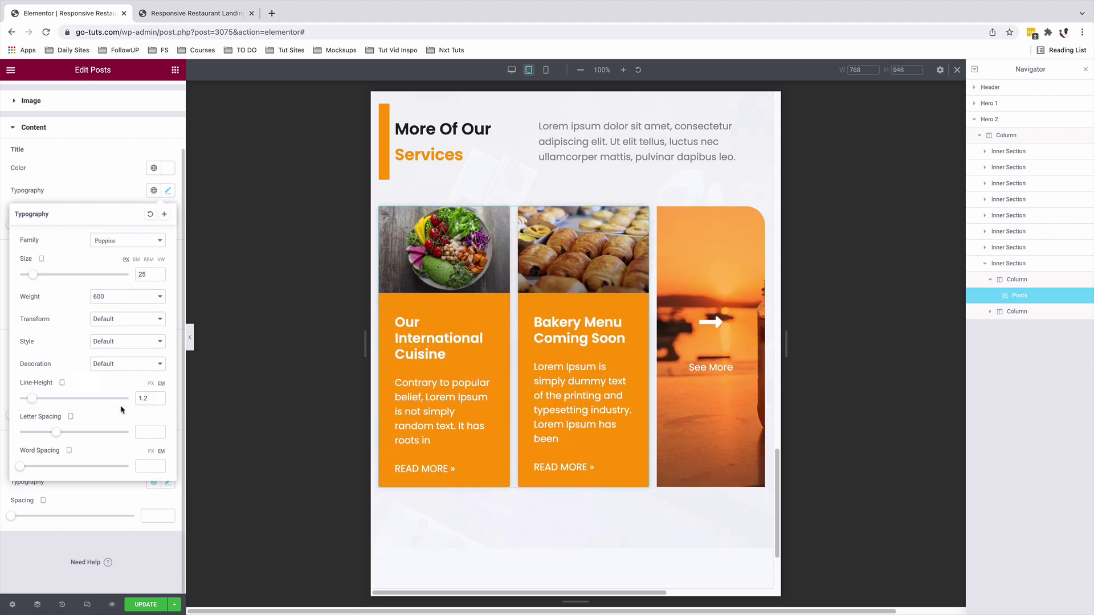
click(257, 353)
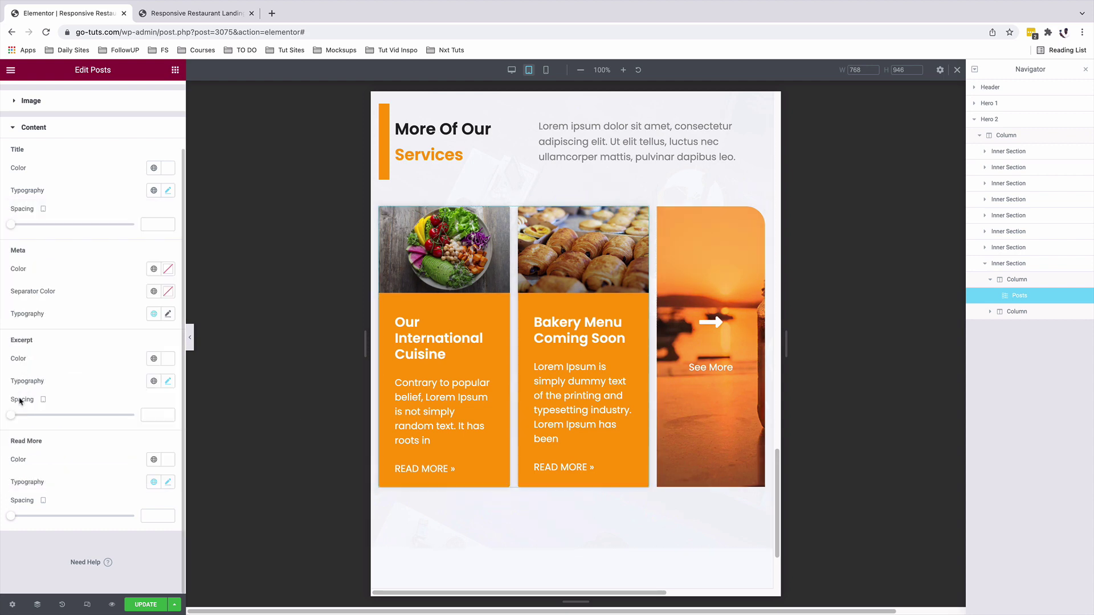
Reduce the card excerpt font size from 18 to 15 px
click(167, 381)
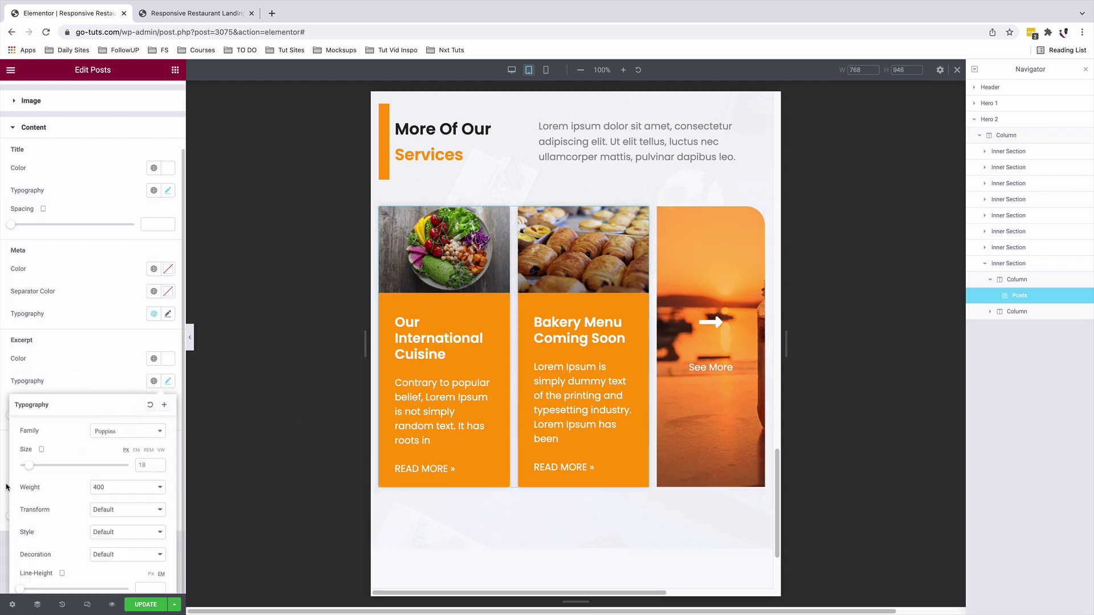
drag(32, 468, 31, 469)
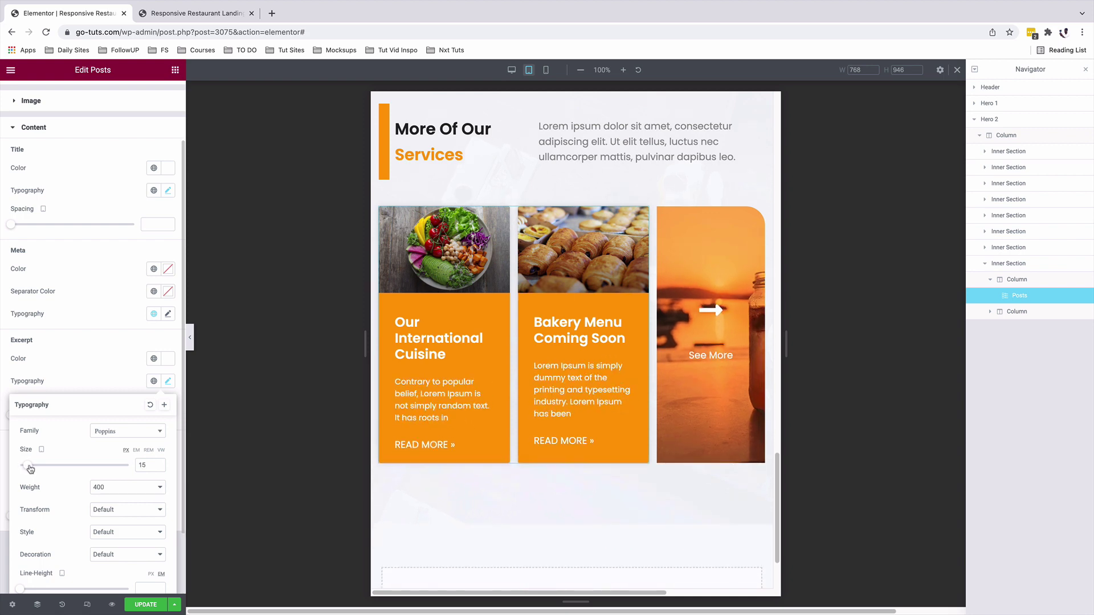
click(167, 382)
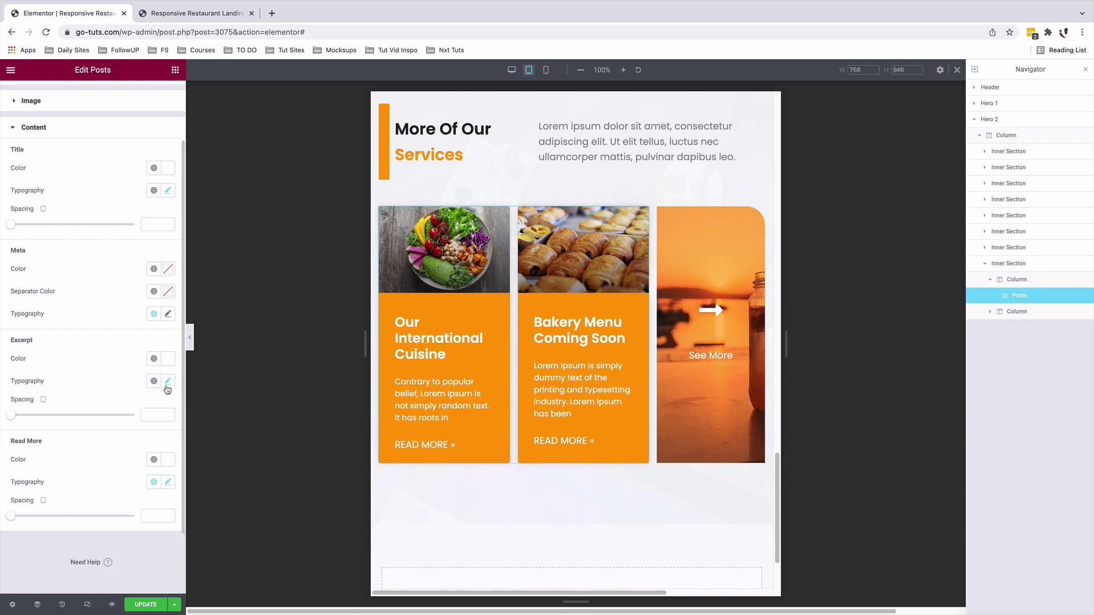
In mobile preview, set the Posts widget's rows gap to 15
click(545, 70)
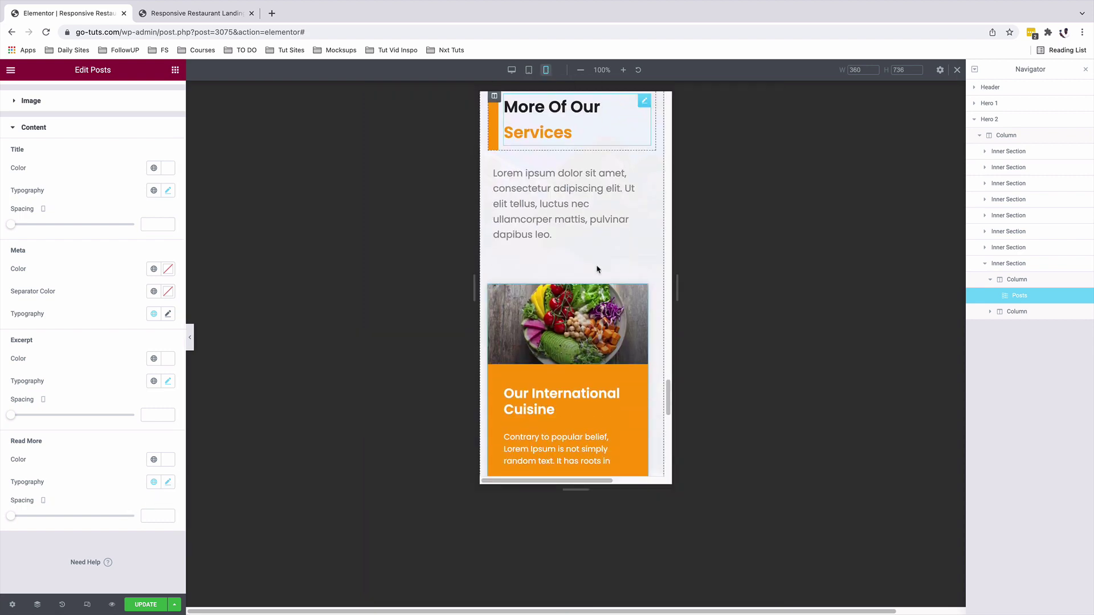
scroll(589, 349, down, 3)
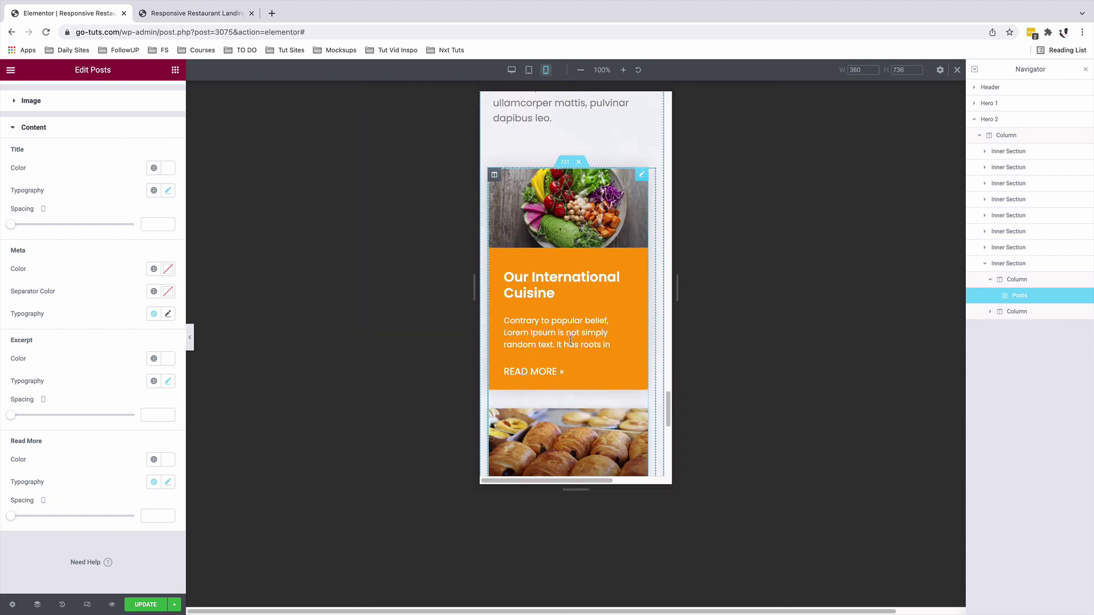
scroll(569, 336, down, 1)
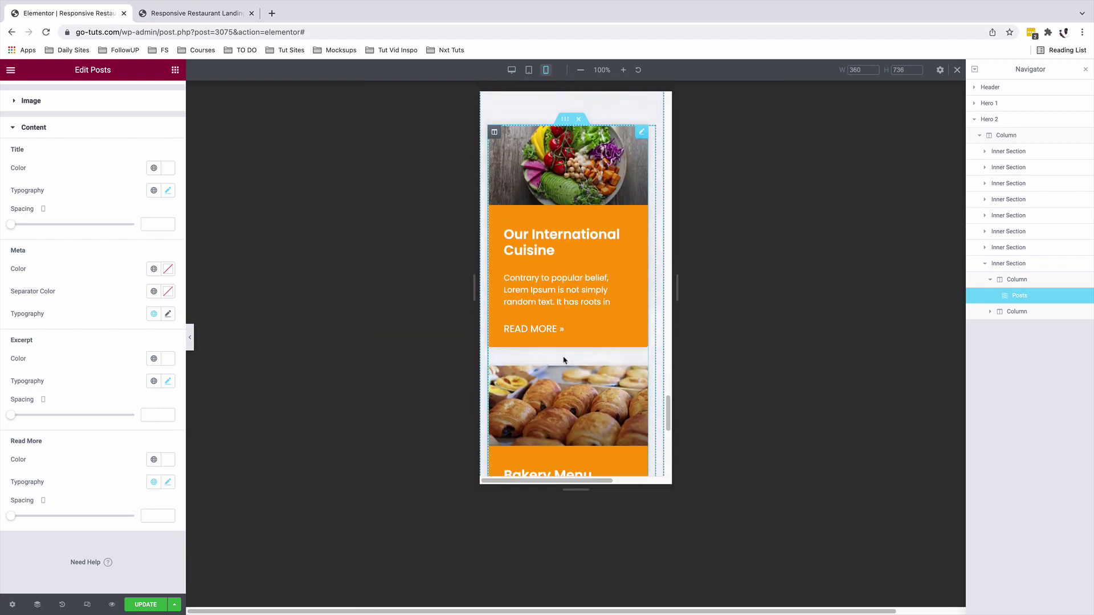
click(641, 136)
drag(33, 197, 29, 203)
Give the See More image column a 15 px top margin
scroll(495, 242, down, 6)
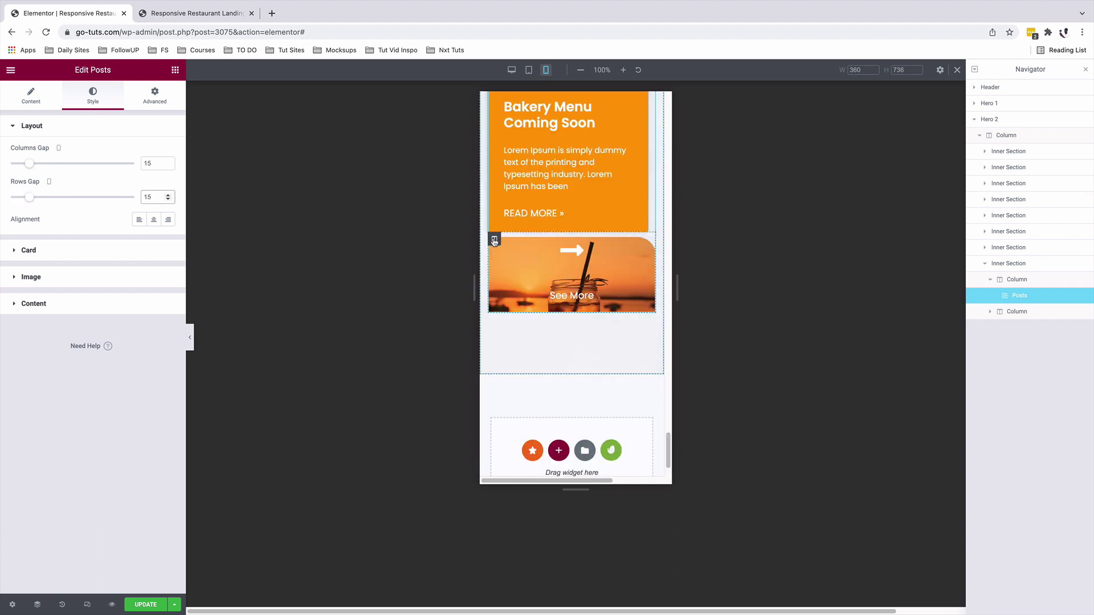
click(494, 240)
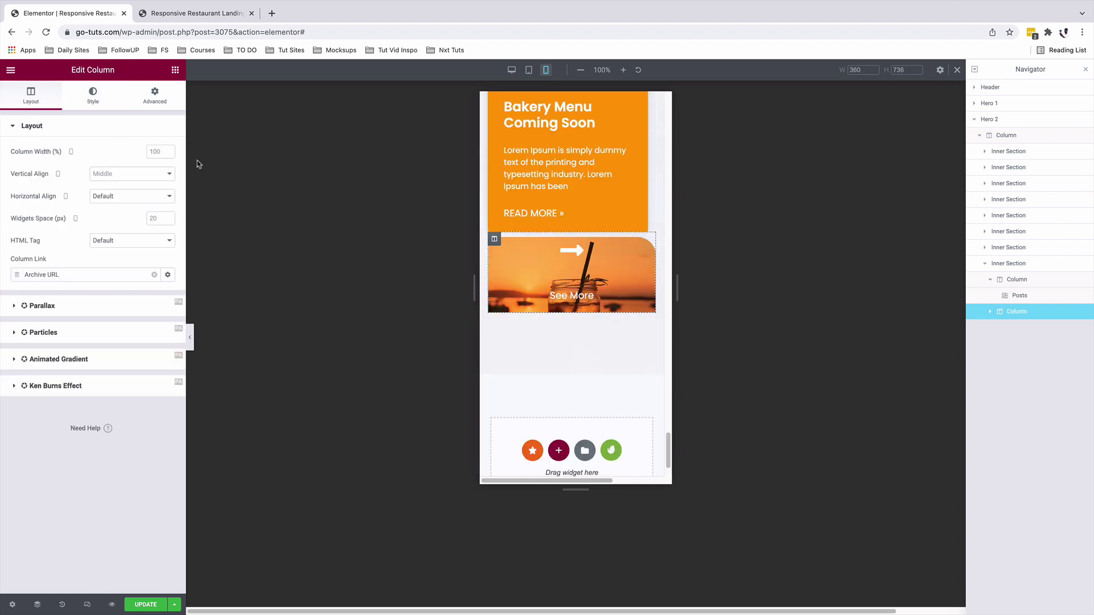
click(154, 95)
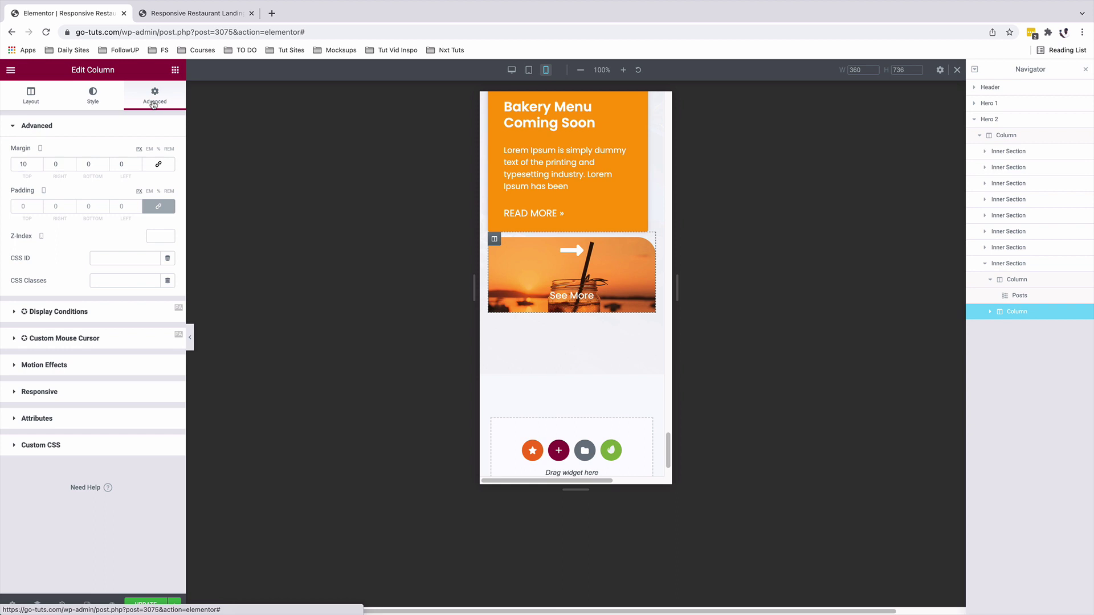
click(26, 165)
text(15)
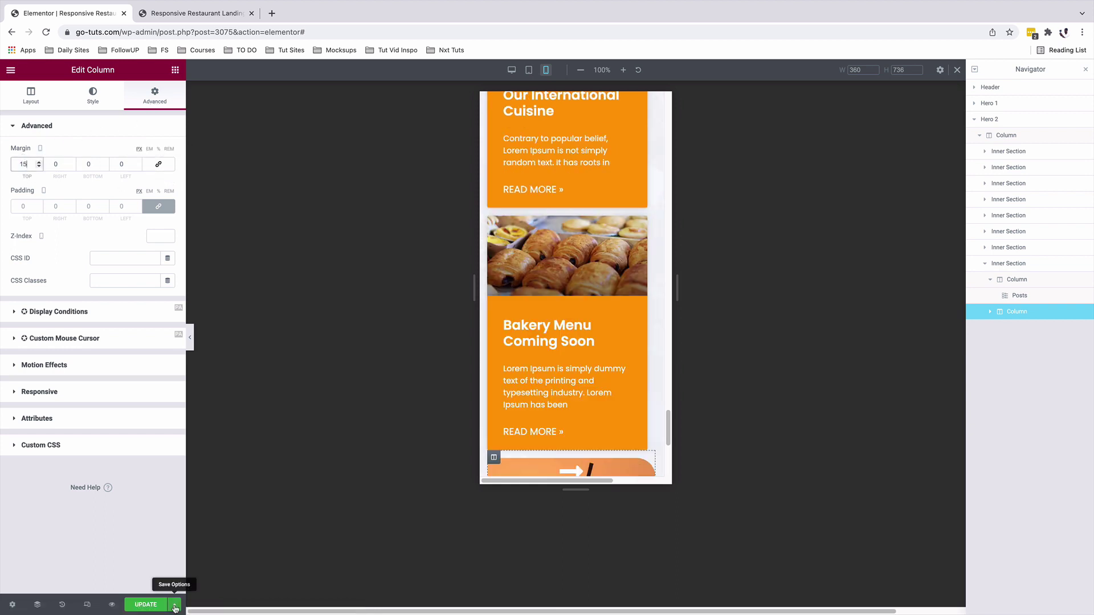
Preview the page in a simulated phone, scroll through the cards, then switch to a tablet frame
click(112, 605)
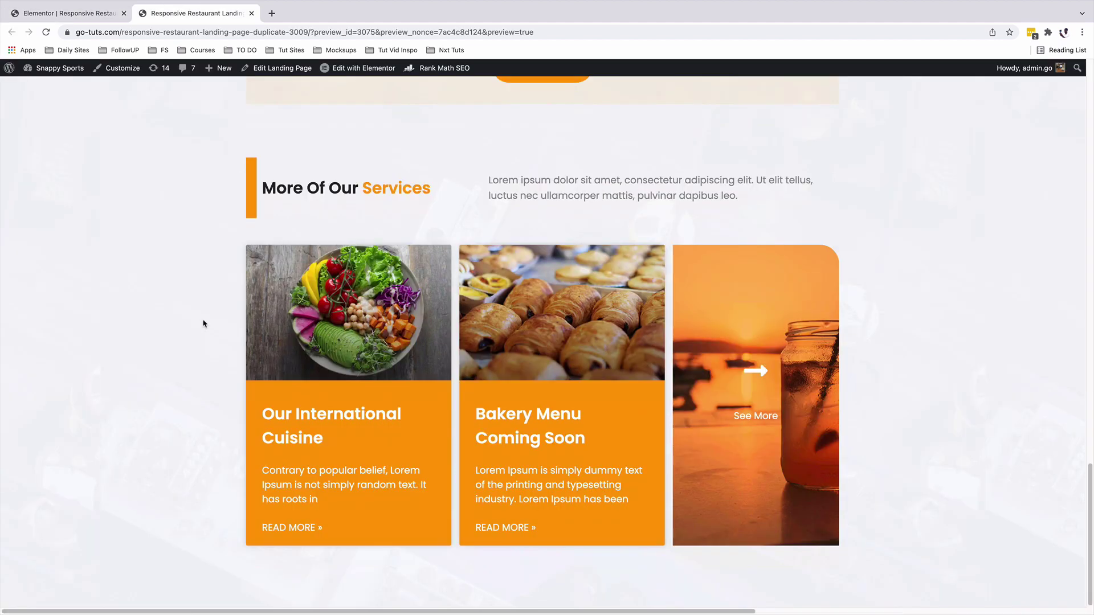
key(ctrl+shift+m)
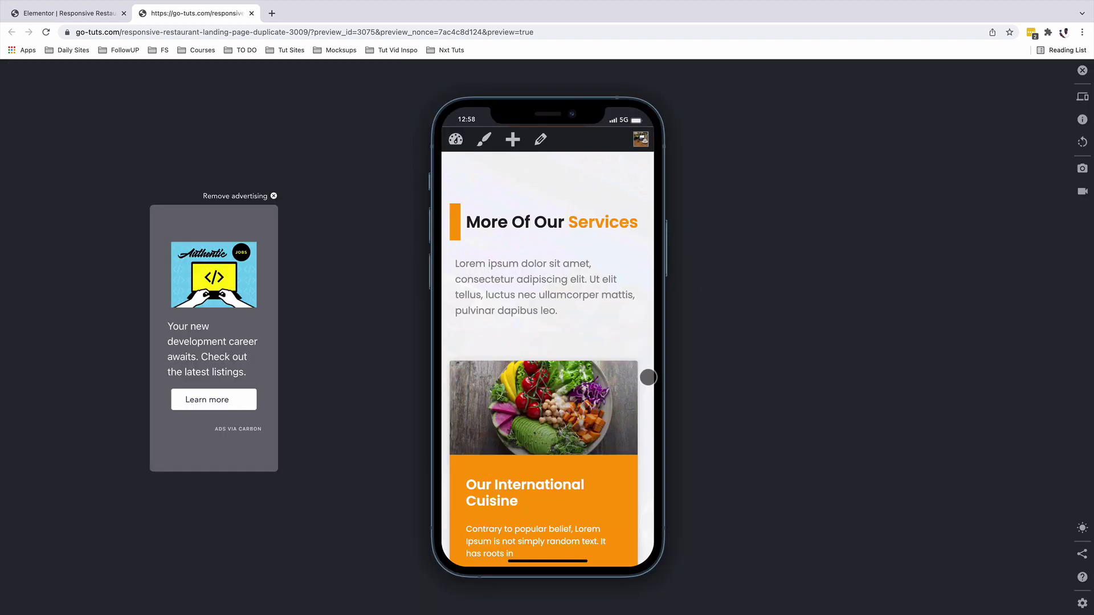
scroll(648, 378, down, 3)
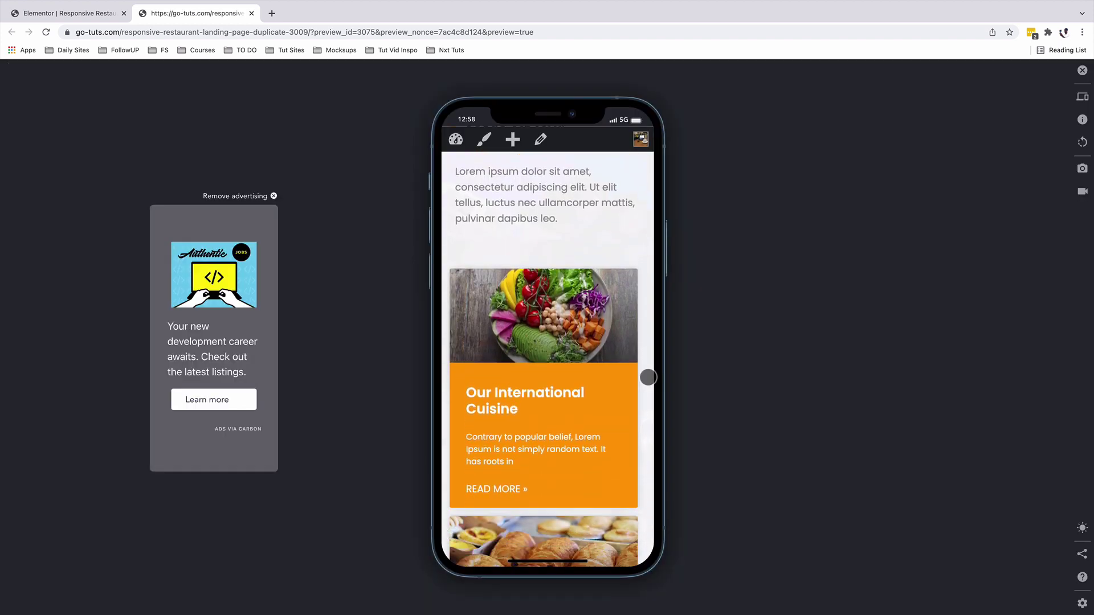
scroll(648, 377, down, 3)
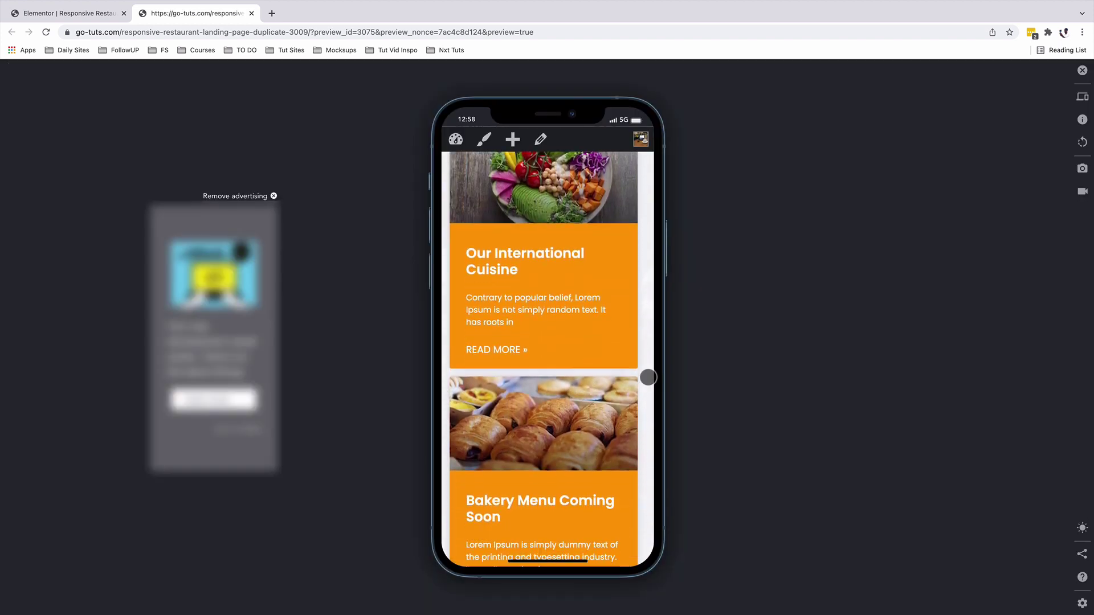
scroll(648, 377, down, 3)
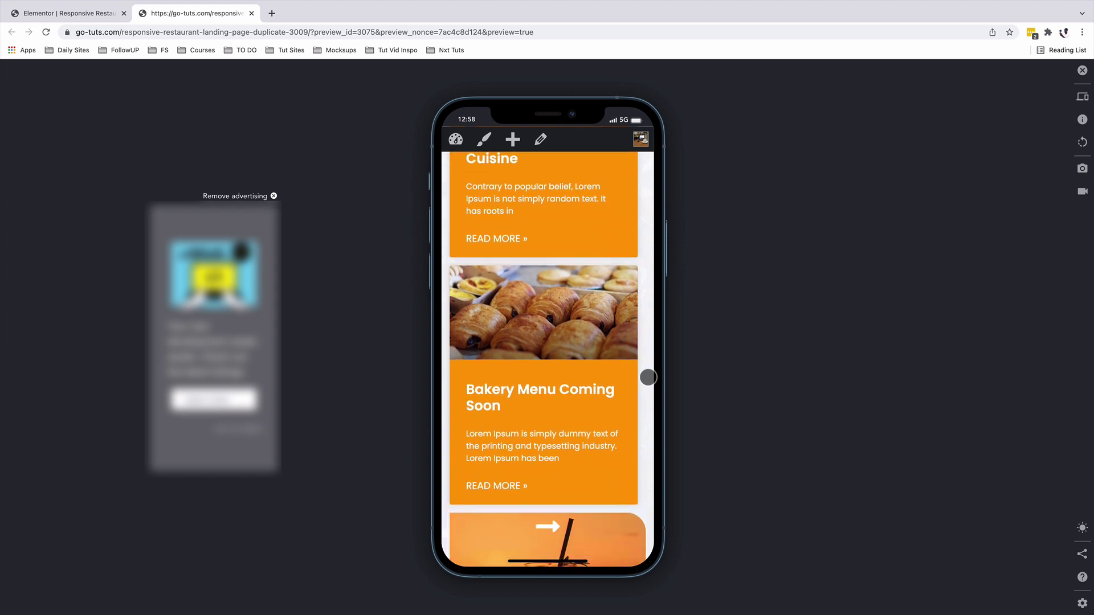
scroll(648, 377, down, 1)
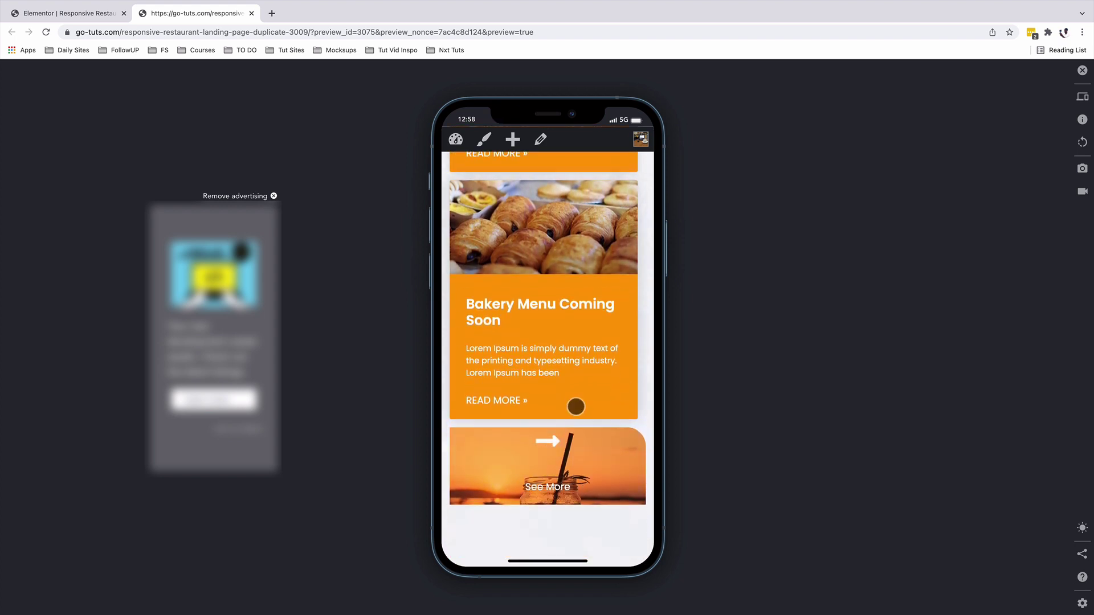
scroll(576, 405, up, 3)
key(Right)
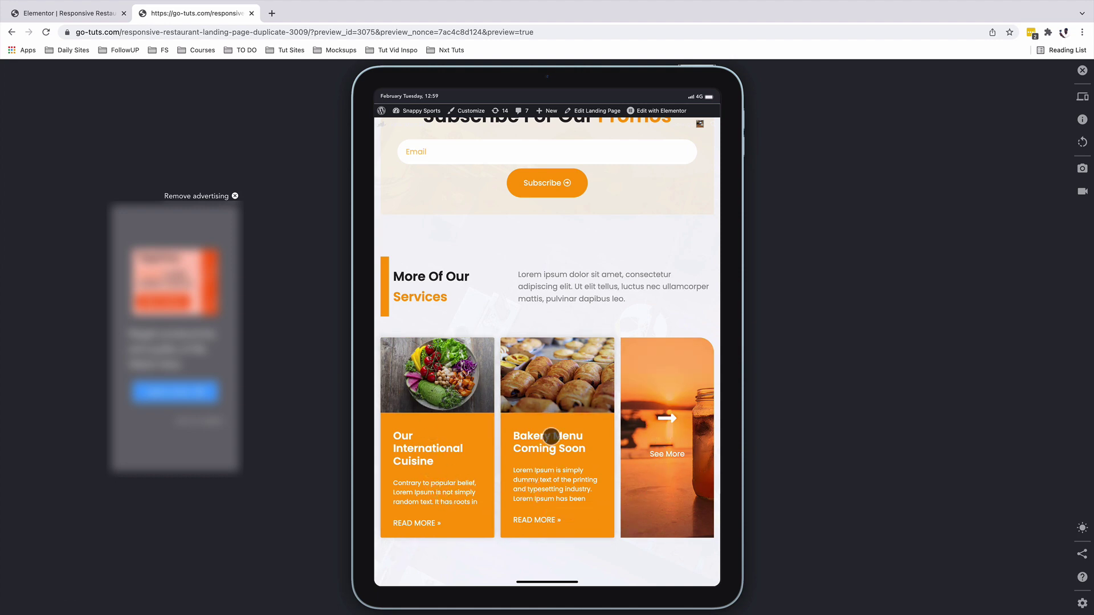
Close the preview and reach the Plugins page by quick-searching 'plugin'
key(super+w)
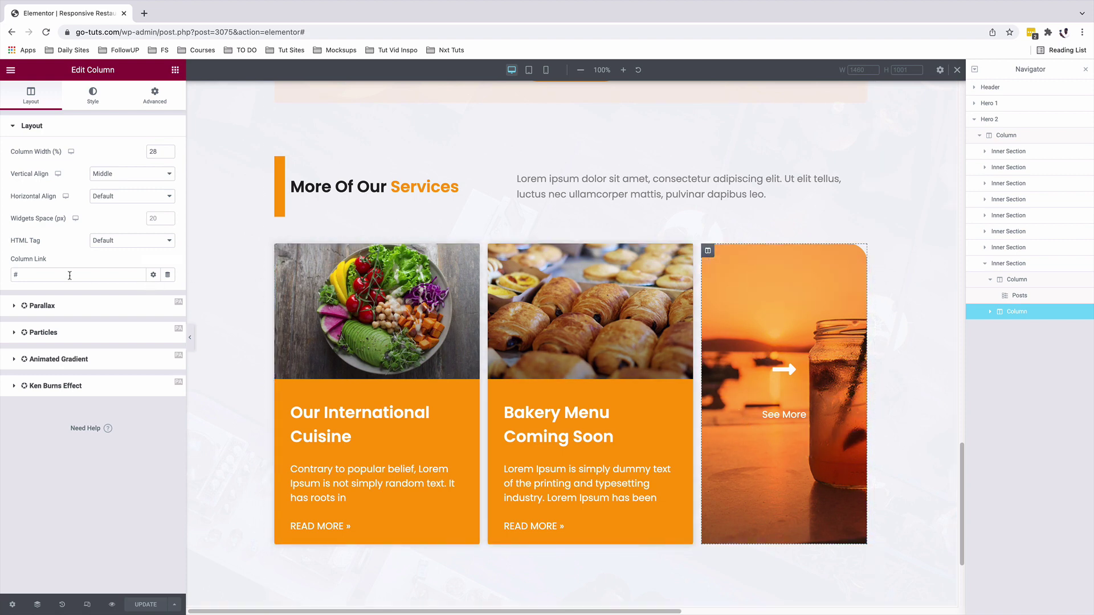
key(super+e)
text(plugin)
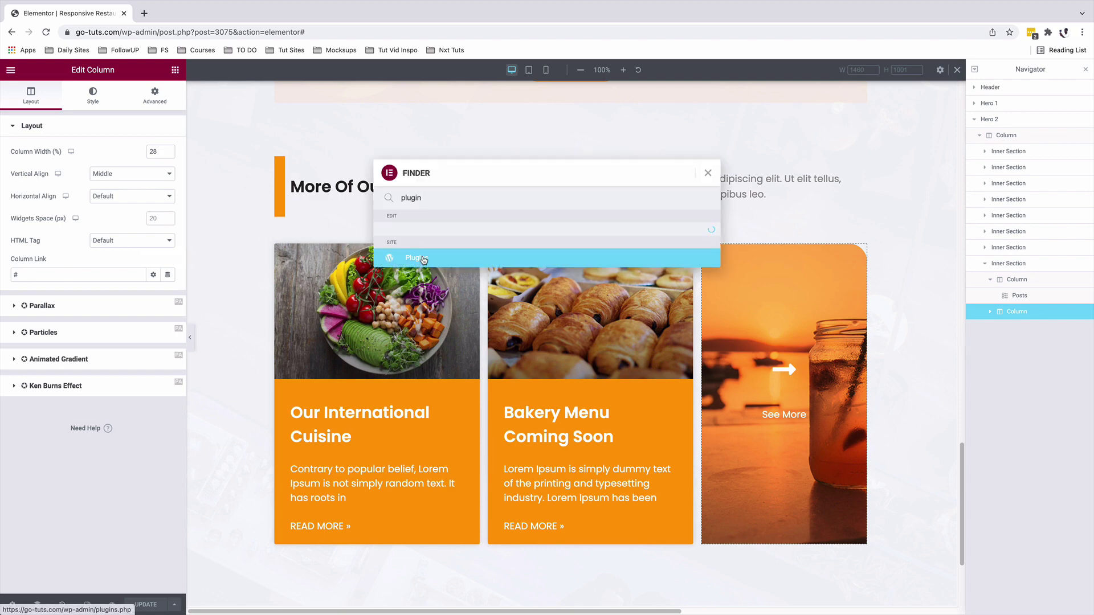
click(423, 259)
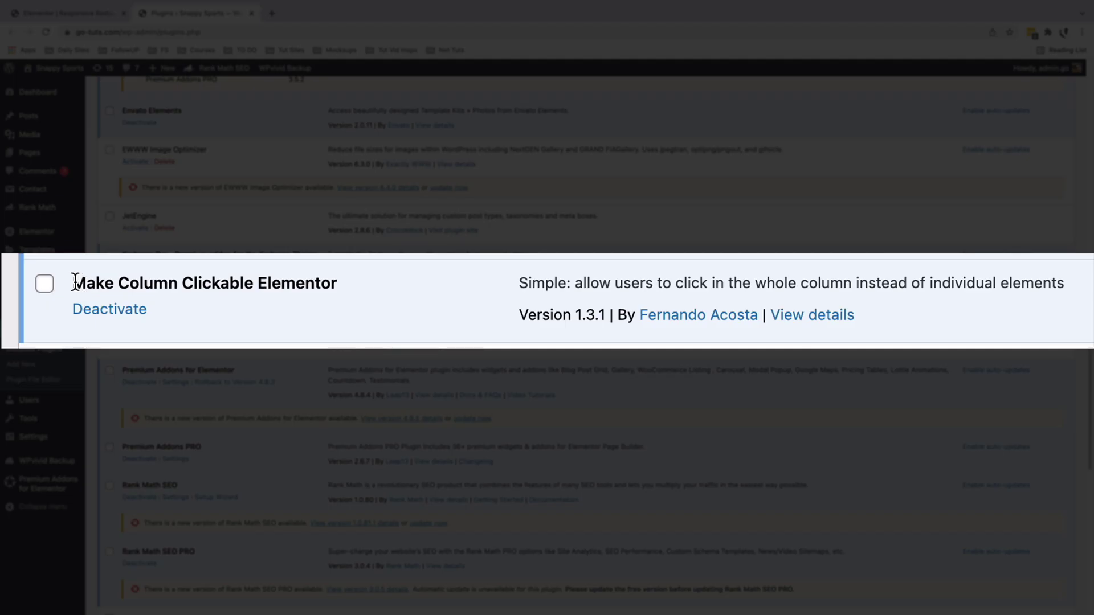
Highlight the active Make Column Clickable Elementor plugin, then return to the Elementor editor
drag(75, 281, 352, 291)
click(65, 14)
key(Escape)
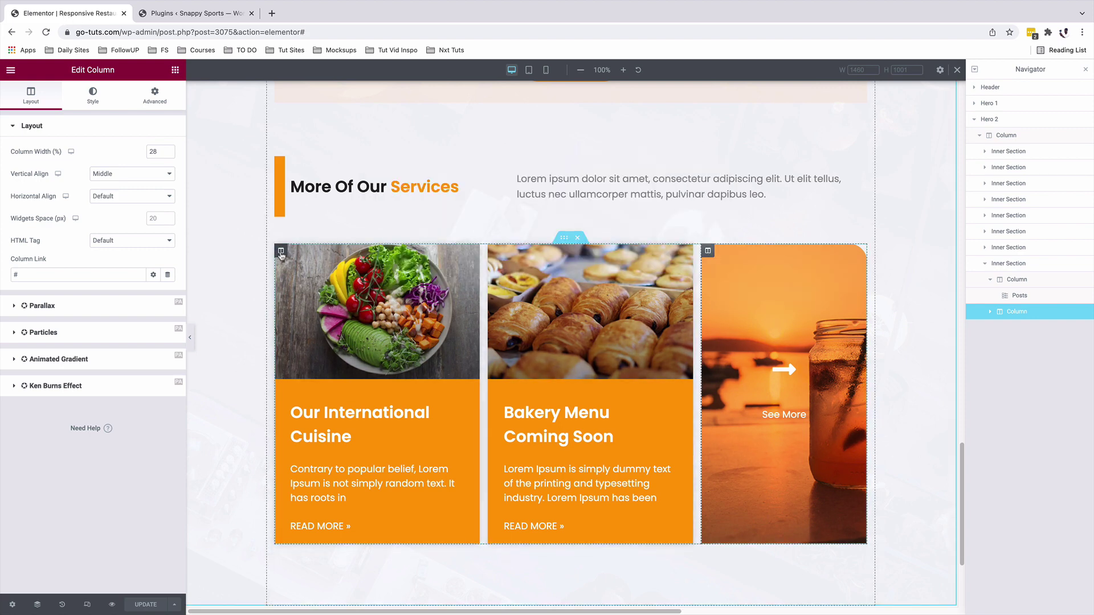
Inspect the posts, See More and heading columns' width and link settings
click(281, 252)
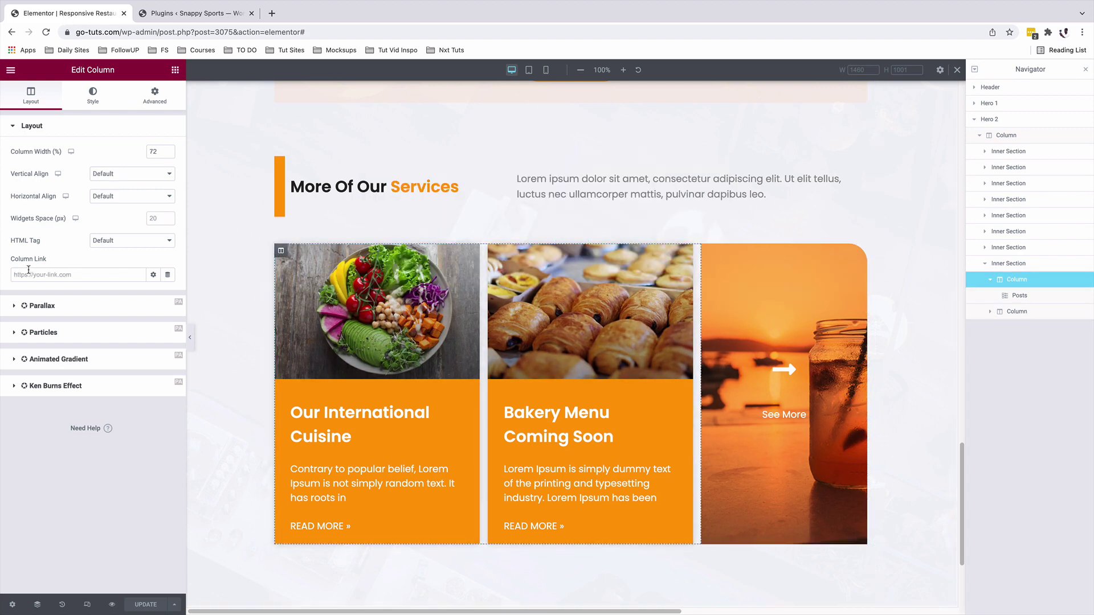
click(707, 250)
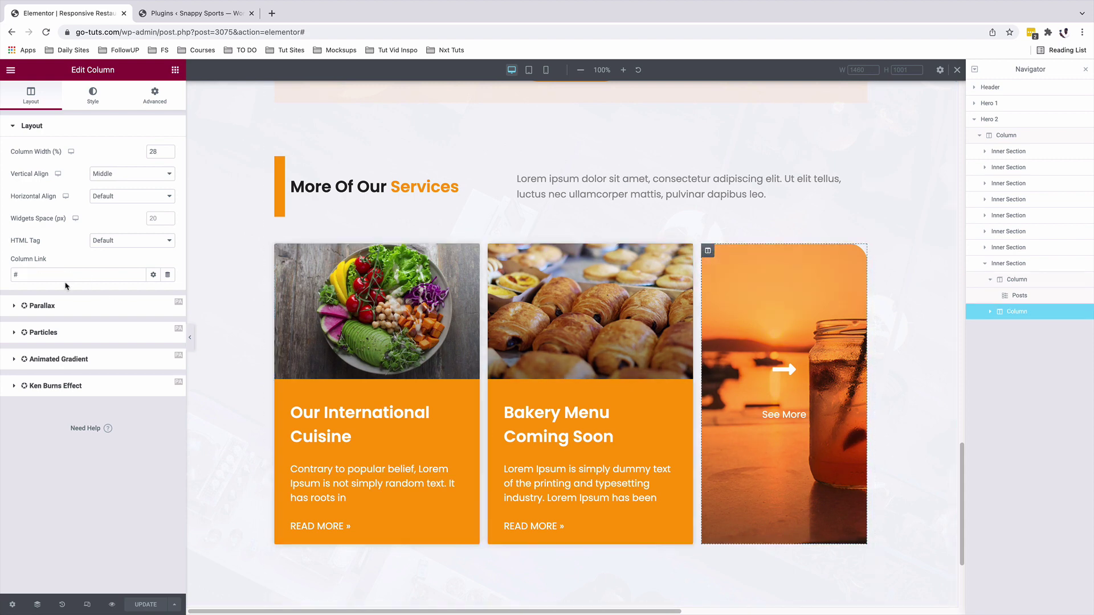
click(281, 163)
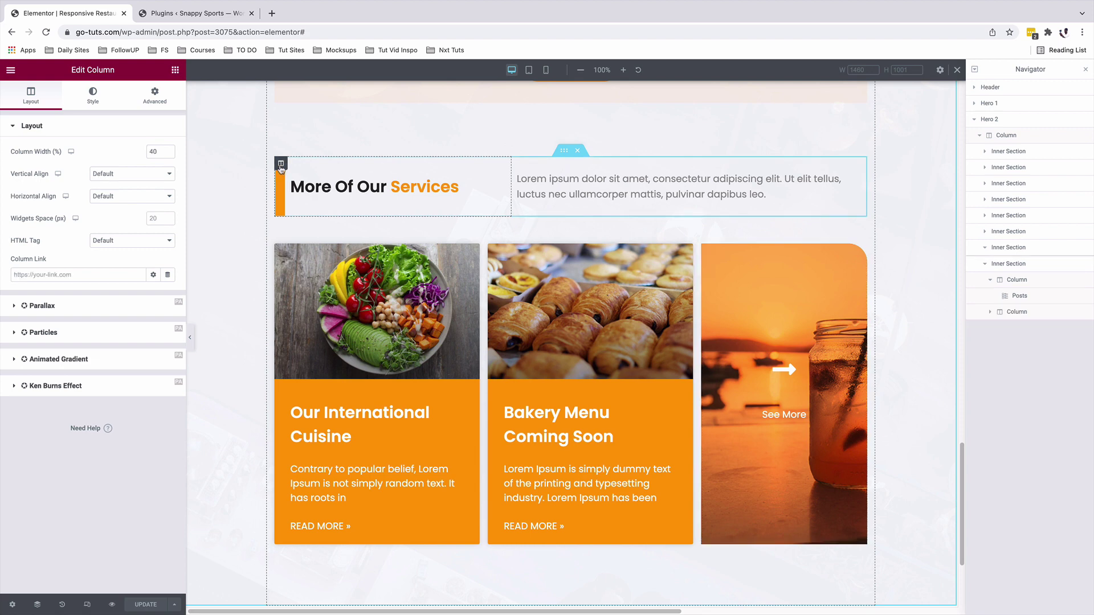